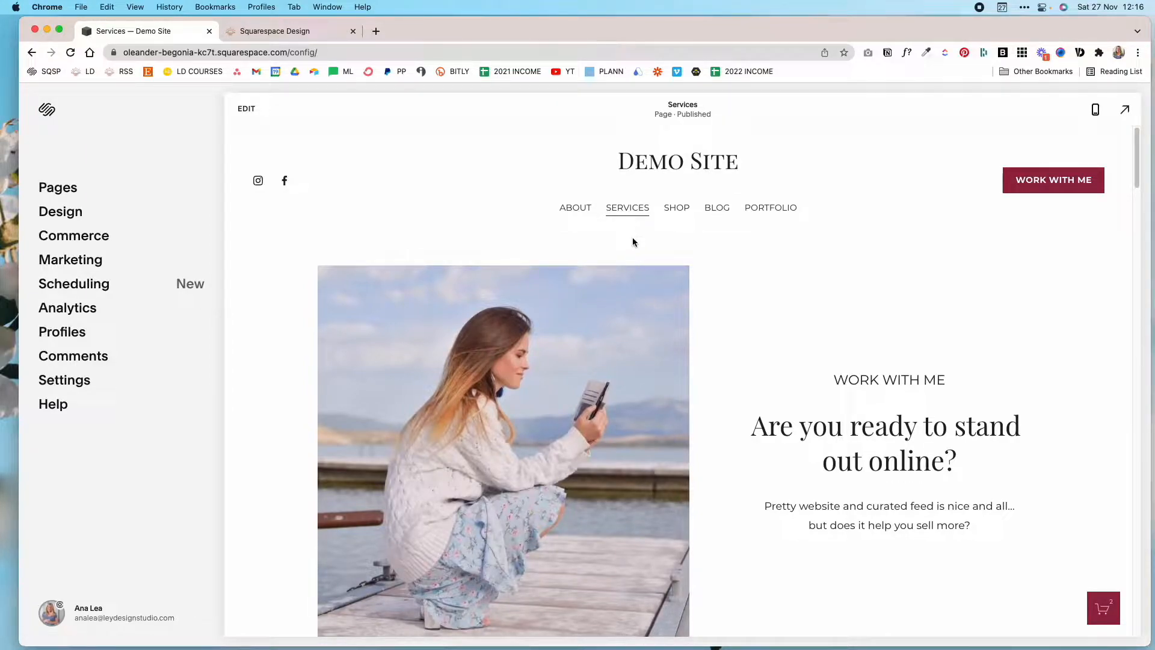
Open the Services page for editing and add a blank section between the testimonials and the "Nail your brand story" section.
left_click(247, 108)
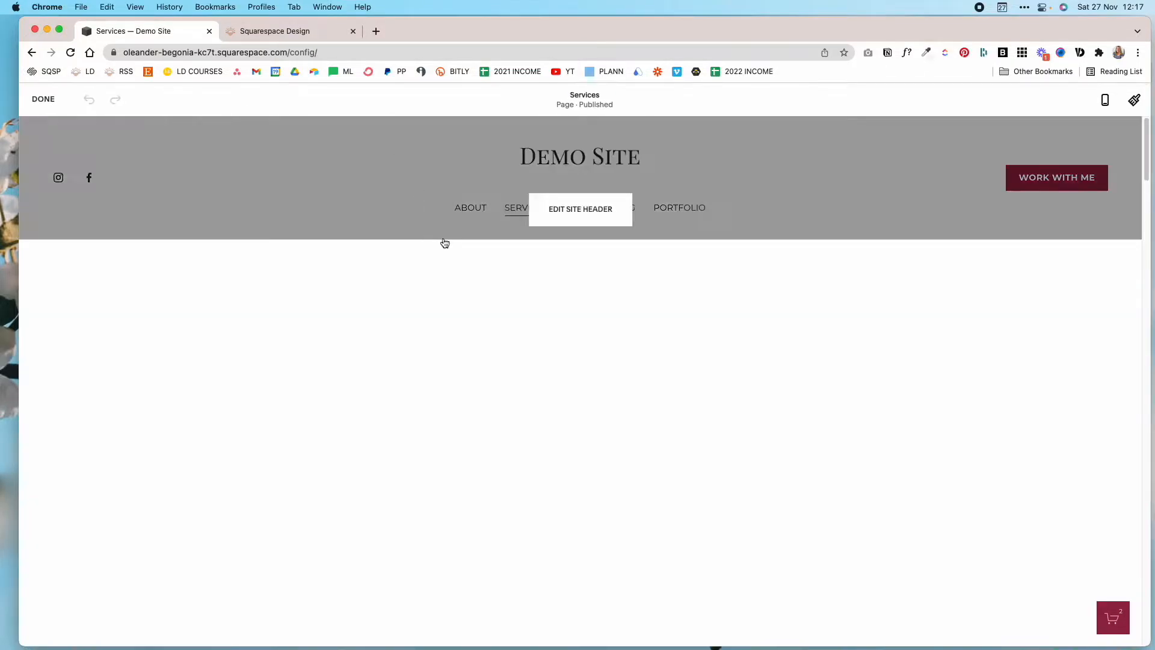
scroll(601, 355, "down", 10)
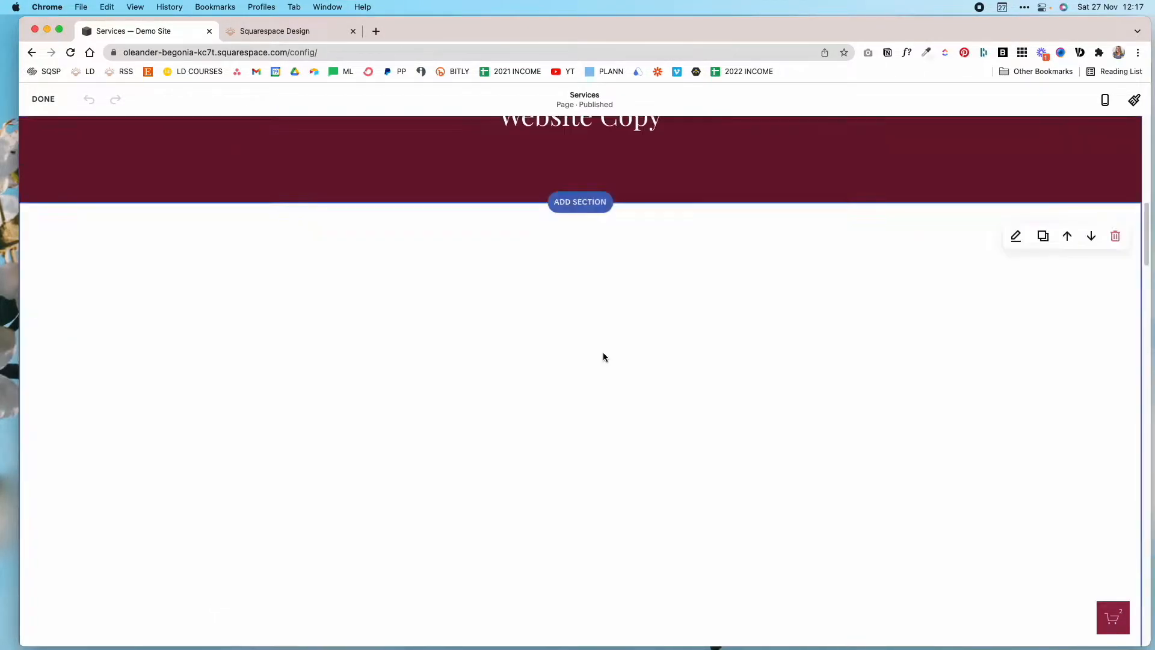
scroll(604, 357, "down", 15)
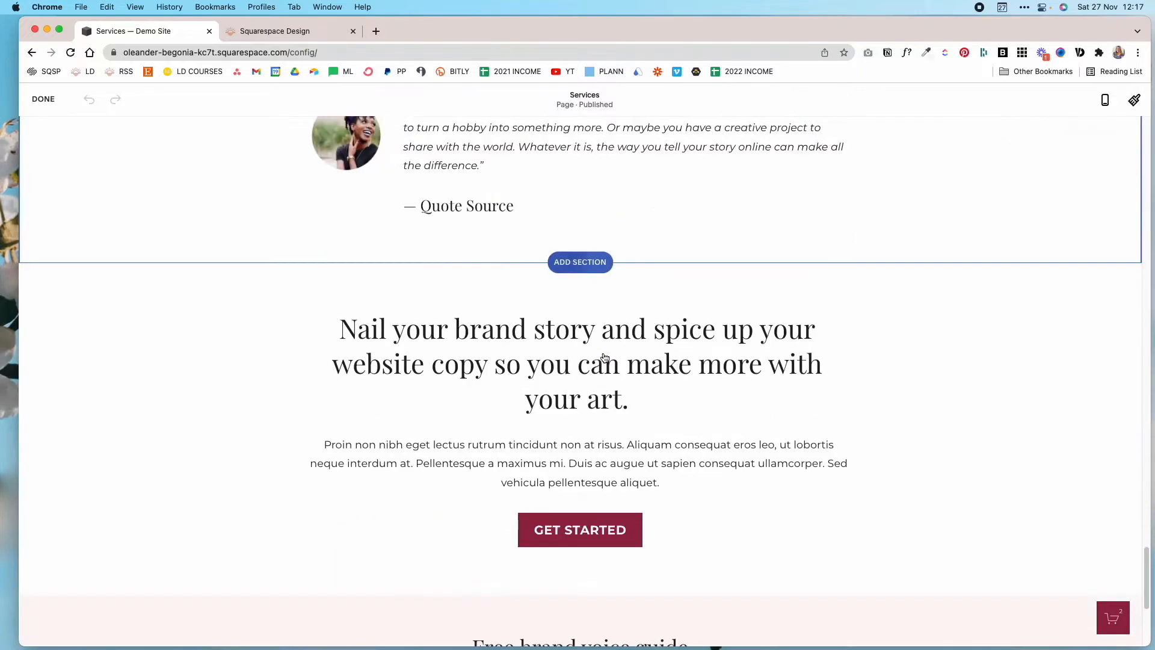
scroll(601, 361, "up", 4)
scroll(573, 415, "down", 2)
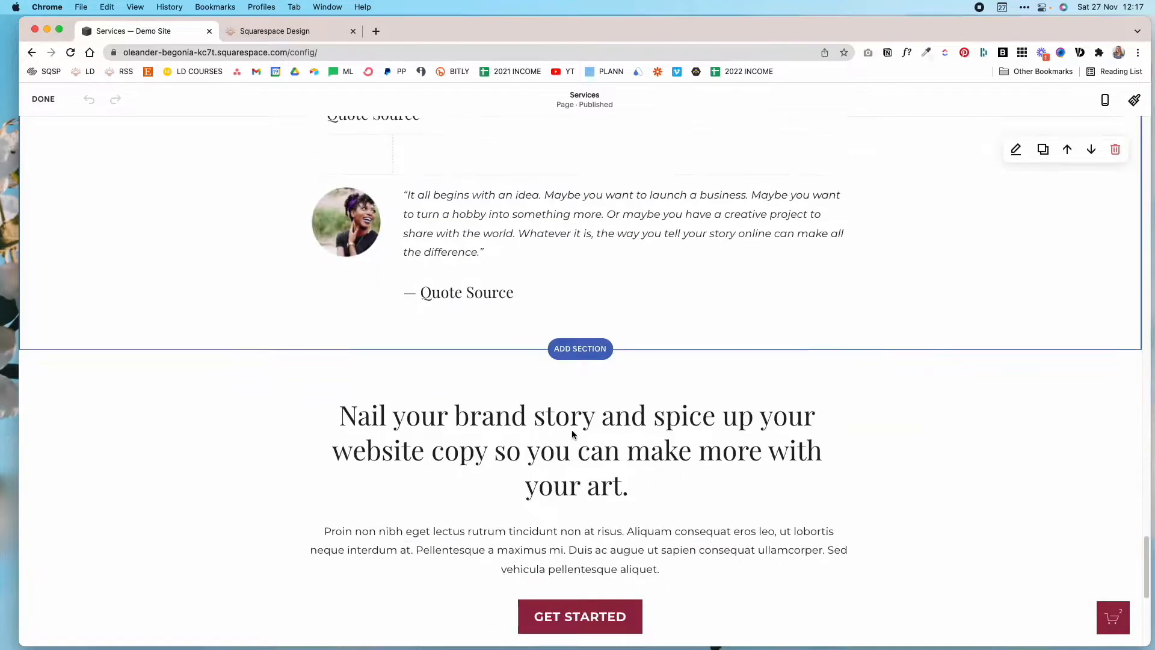
scroll(602, 391, "up", 3)
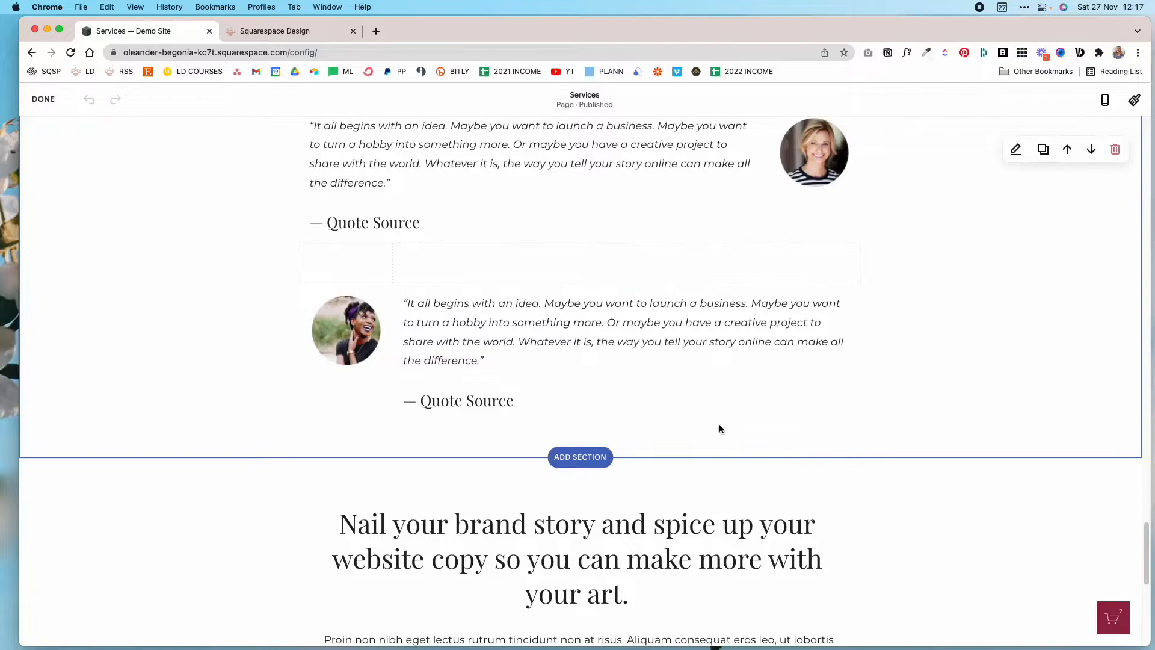
left_click(580, 457)
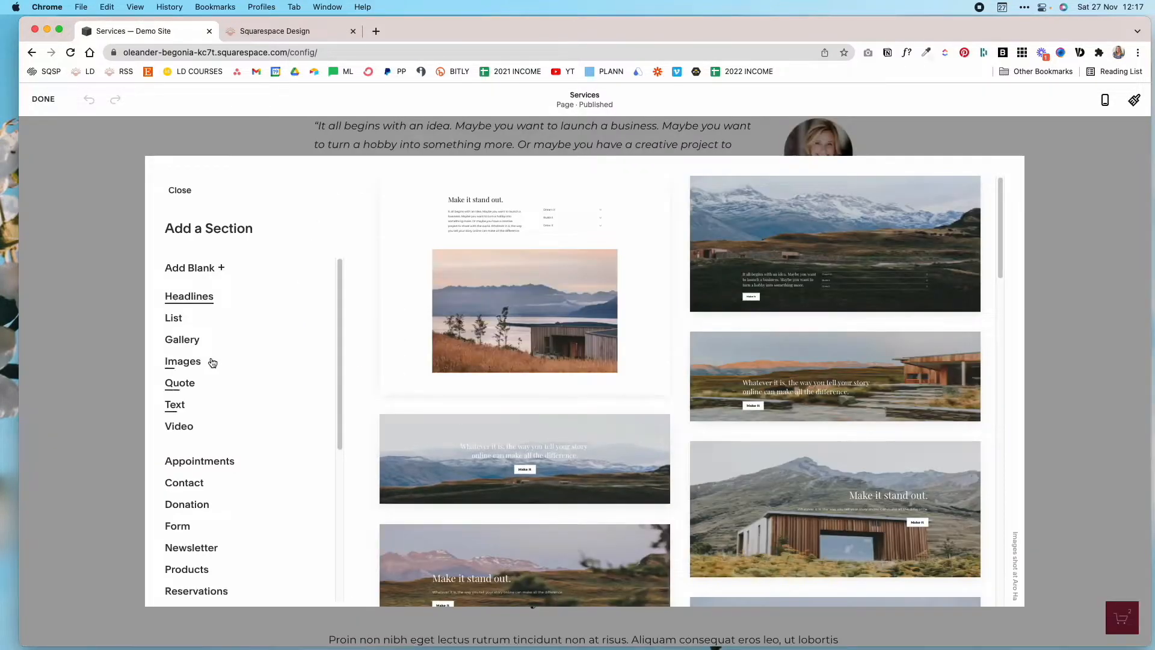
scroll(228, 397, "down", 5)
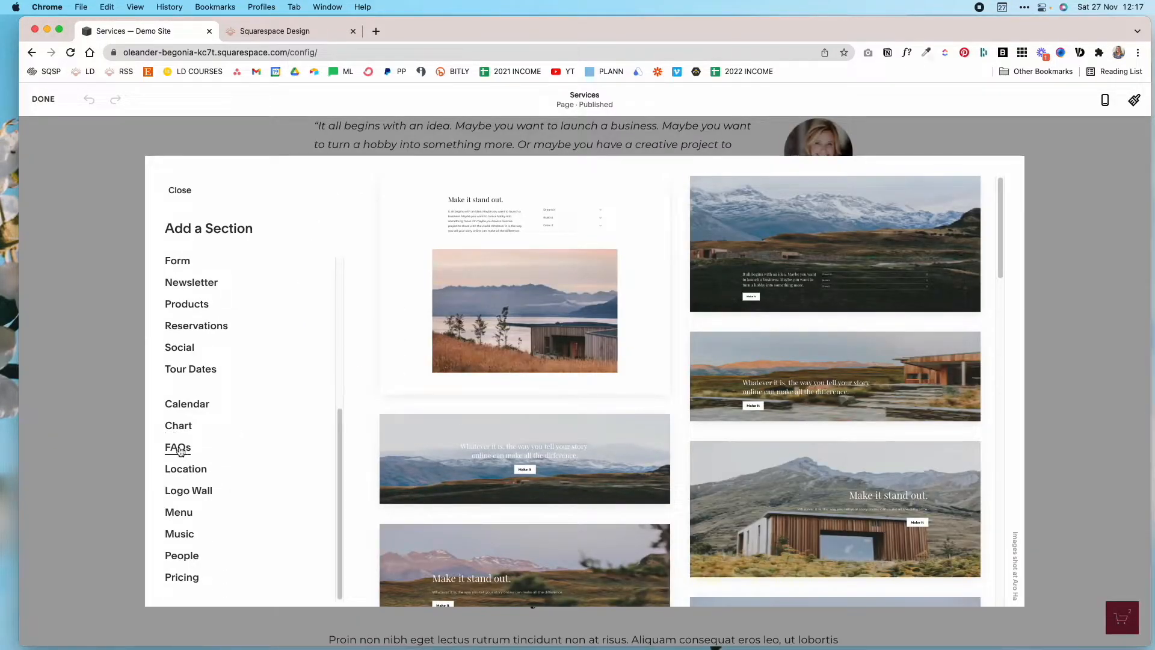
left_click(179, 448)
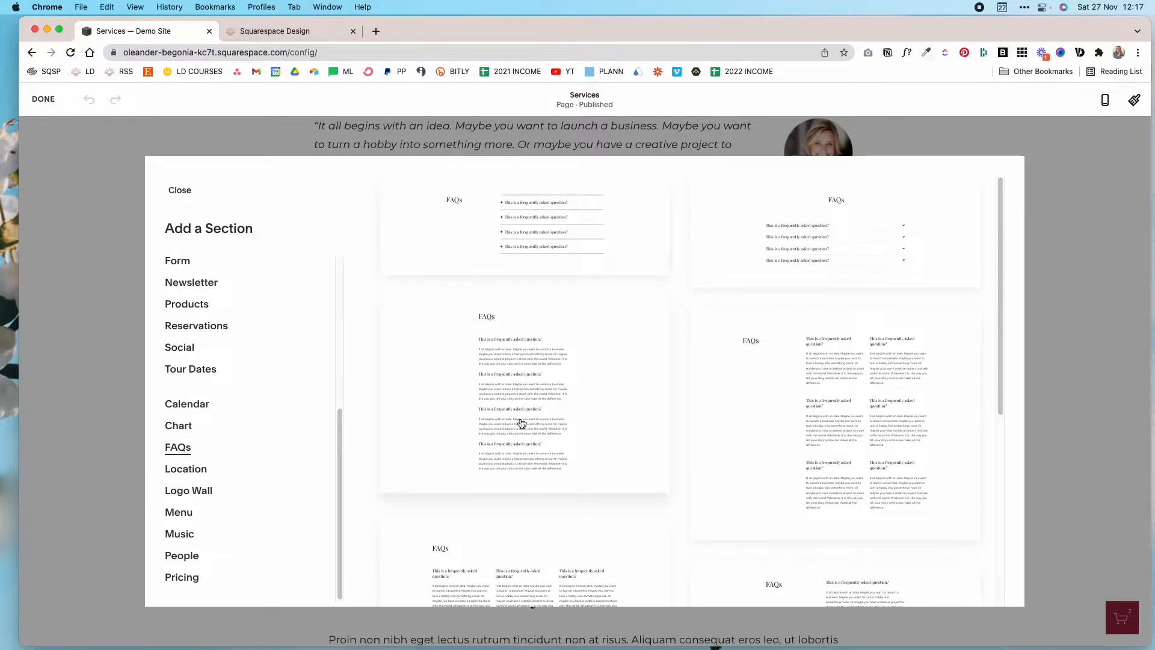
scroll(253, 379, "up", 5)
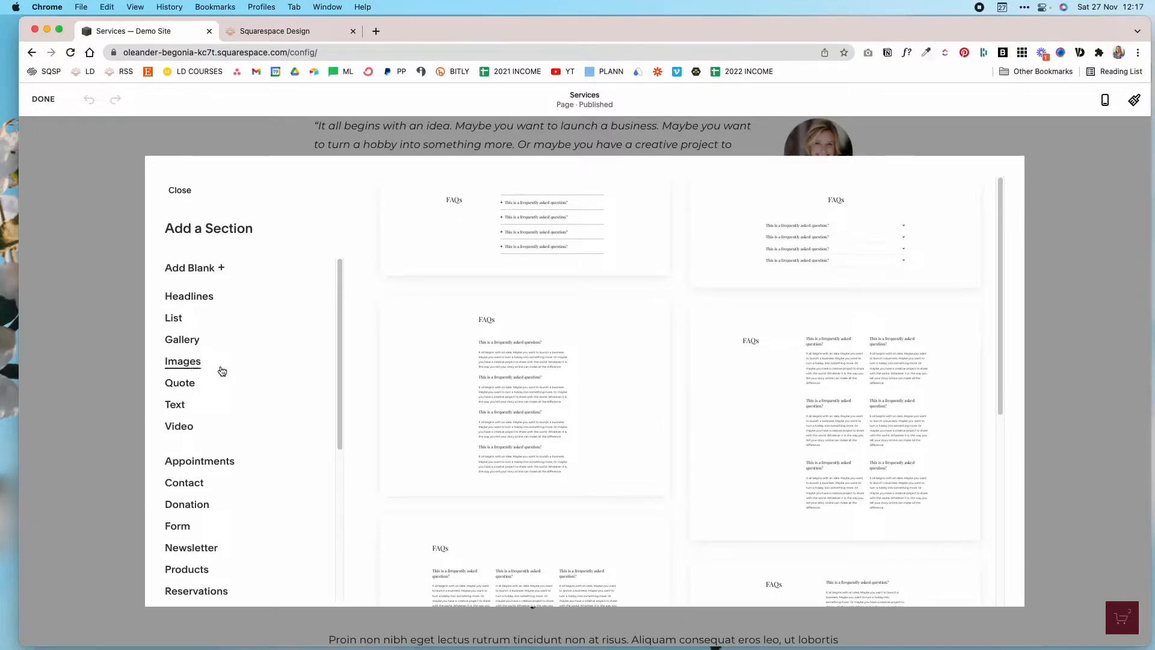
left_click(177, 277)
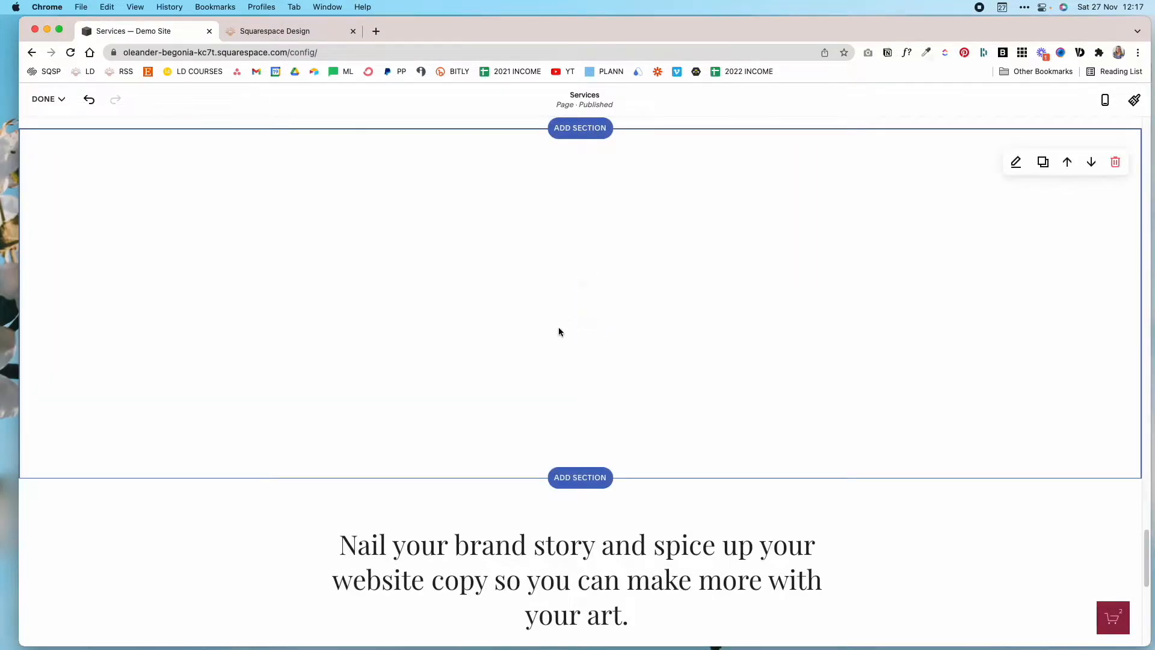
Enter "FAQ" in the blank section's text block and format it as a centered Heading 2.
left_click(382, 303)
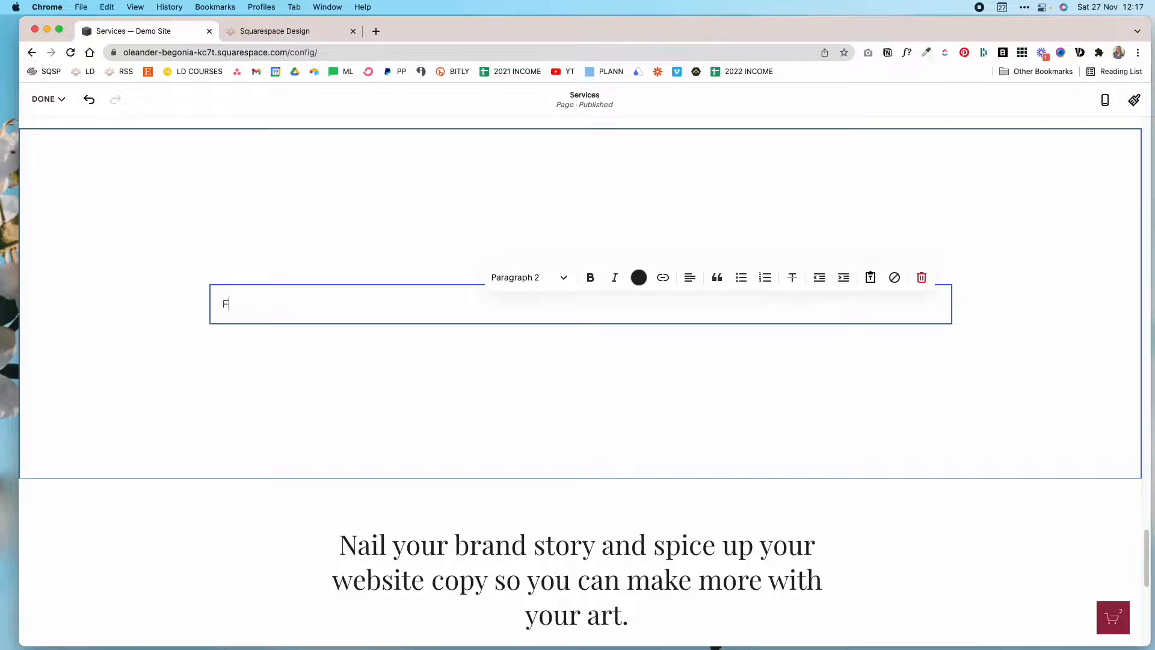
left_click_drag(288, 309, 193, 308)
left_click(555, 277)
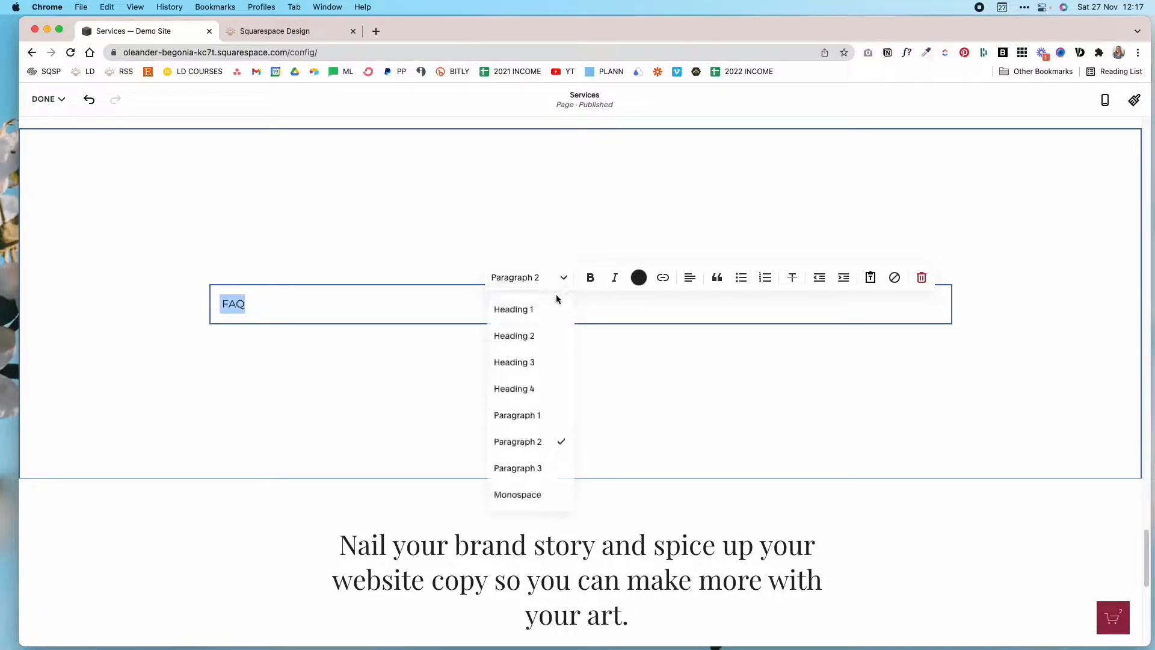
left_click(551, 335)
left_click(692, 307)
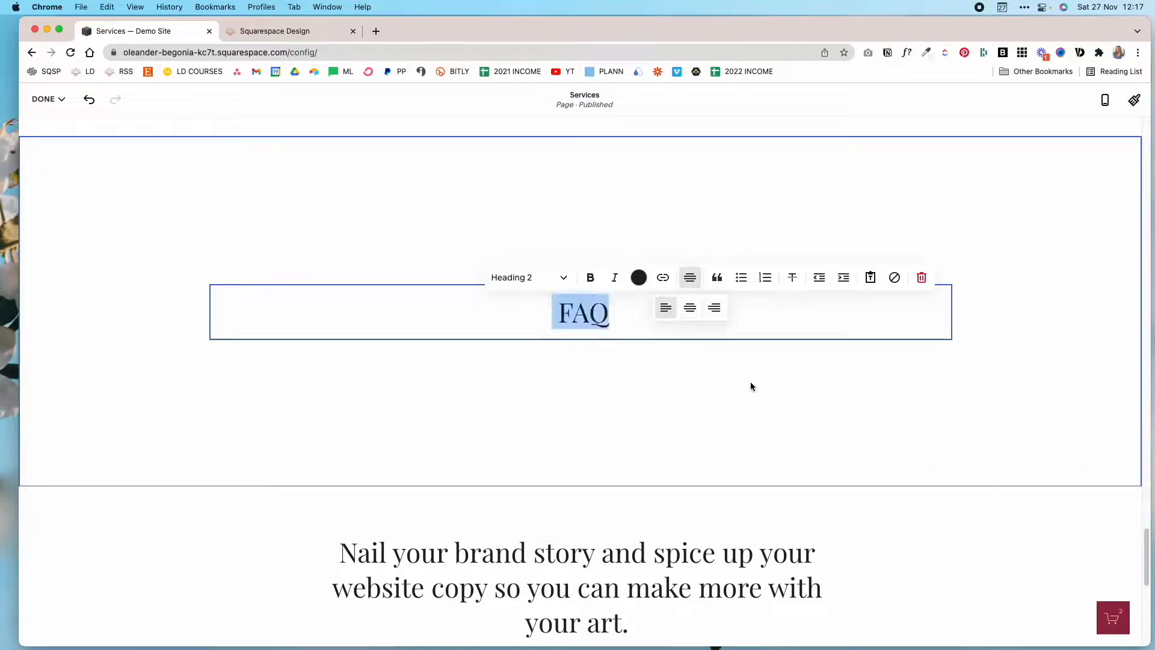
left_click(751, 382)
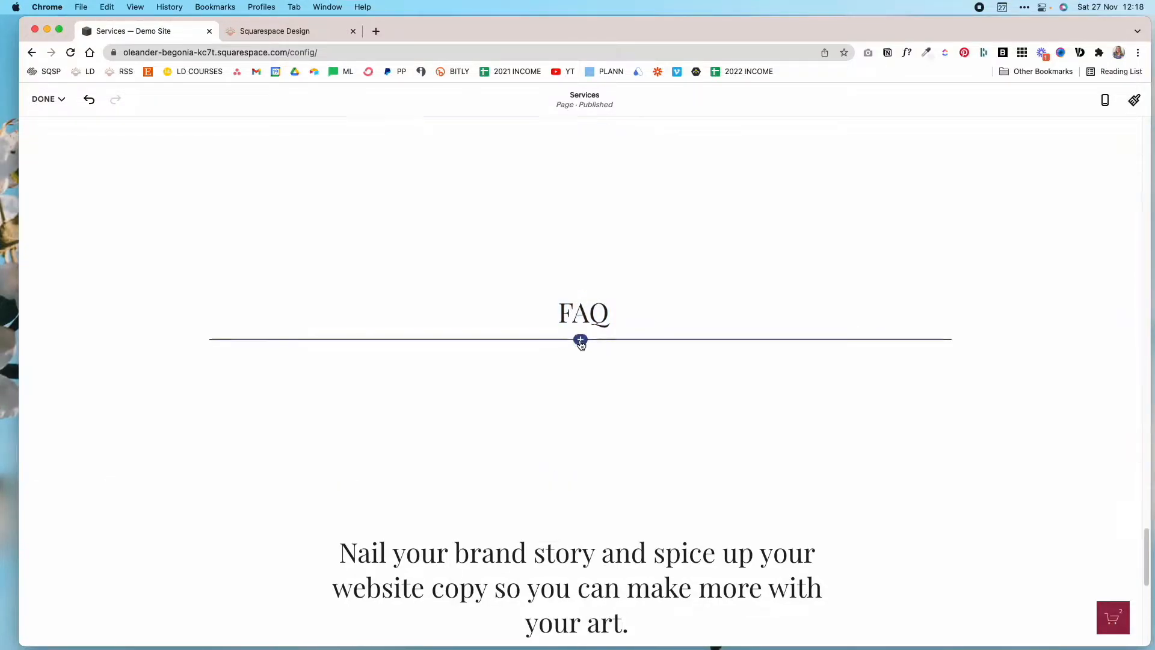
Add two spacers below the FAQ heading and arrange them side by side as two equal columns.
left_click(579, 341)
left_click(975, 353)
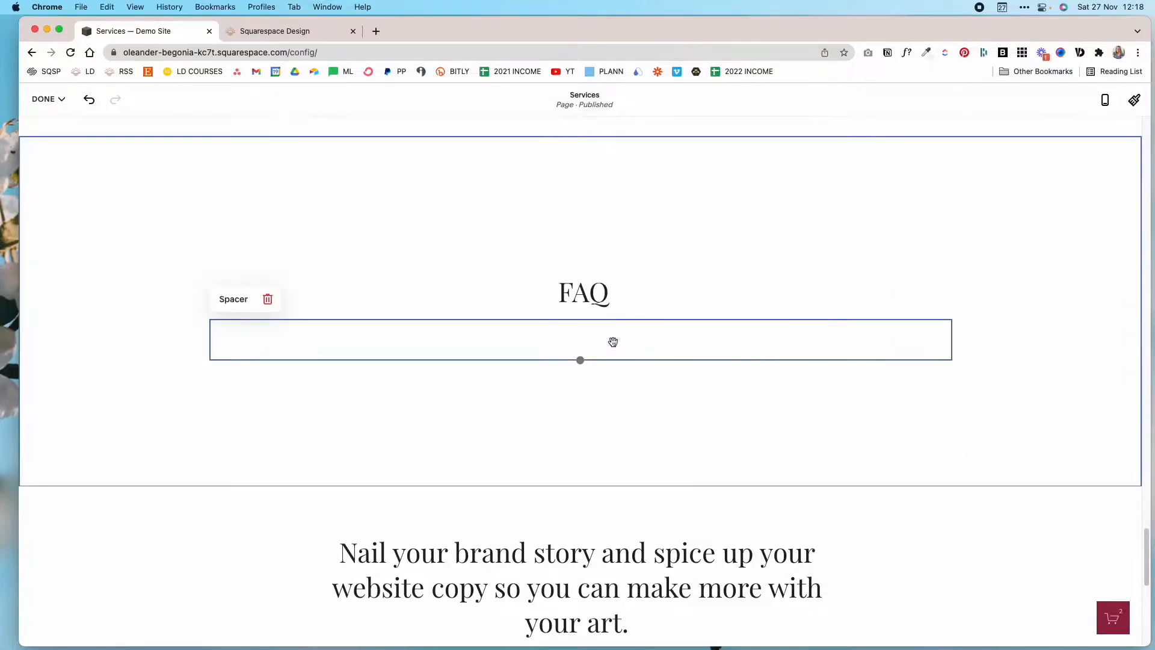
left_click(581, 361)
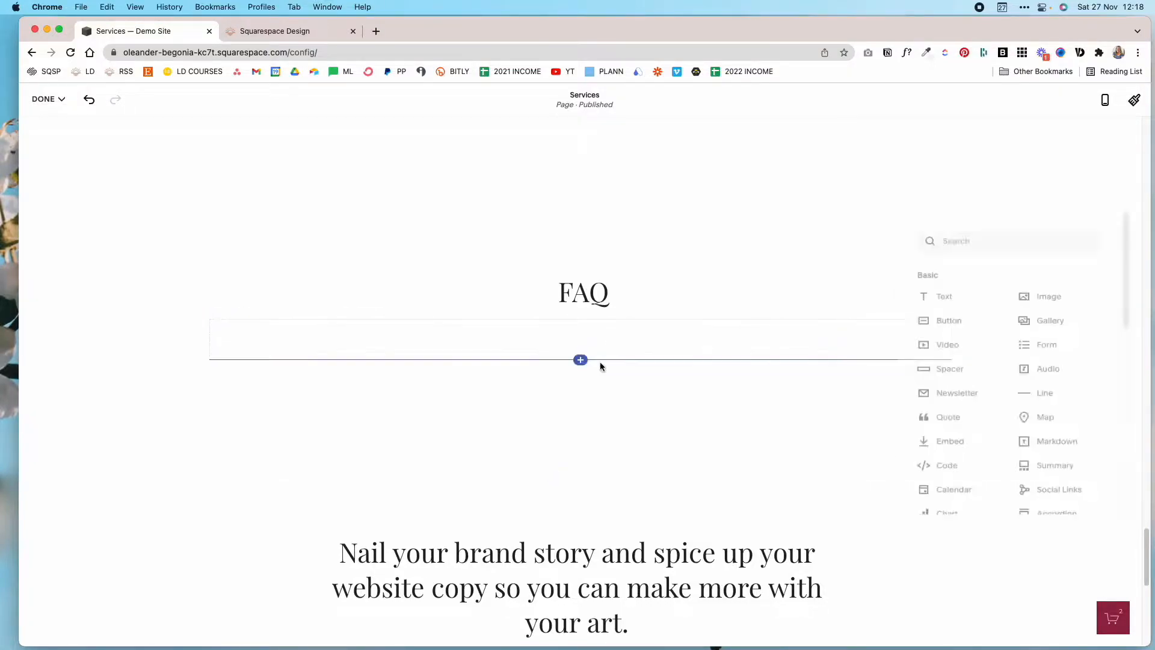
left_click(950, 376)
left_click_drag(395, 366, 228, 337)
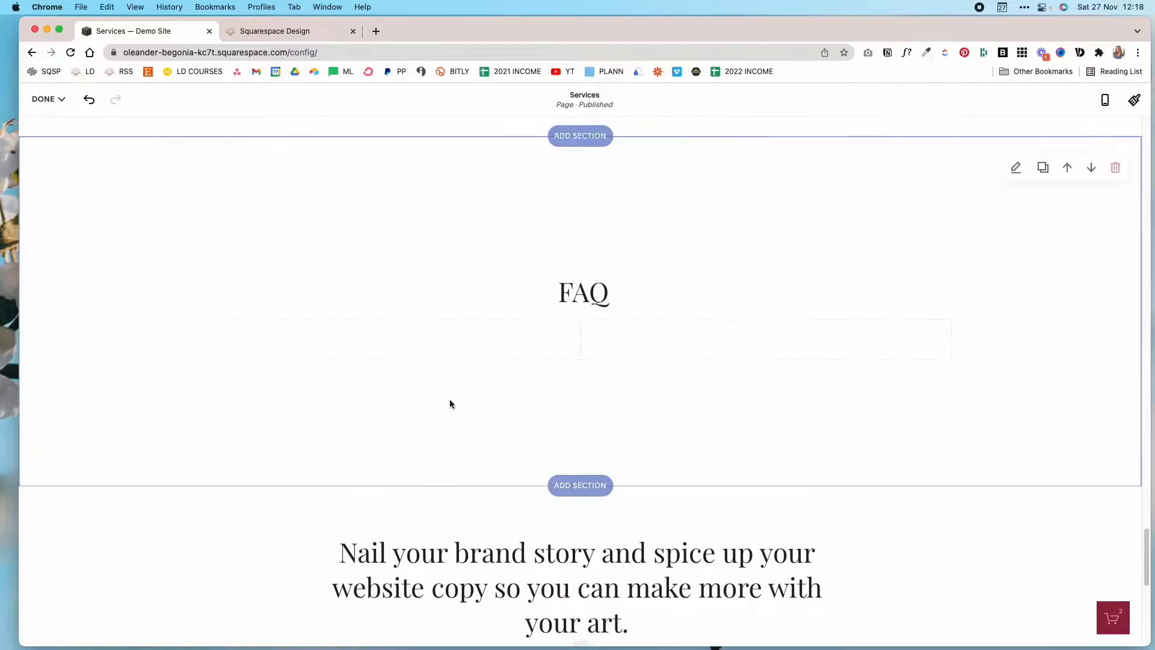
Insert an accordion block below the left spacer and add a fourth item to it.
left_click(393, 361)
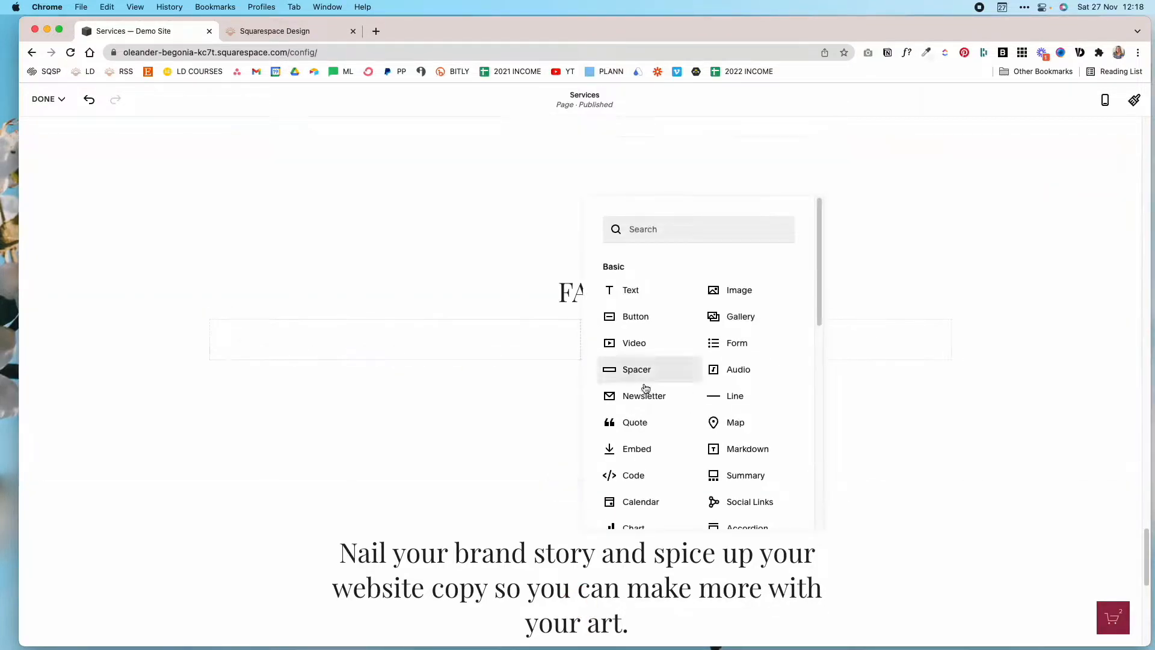
scroll(669, 449, "down", 3)
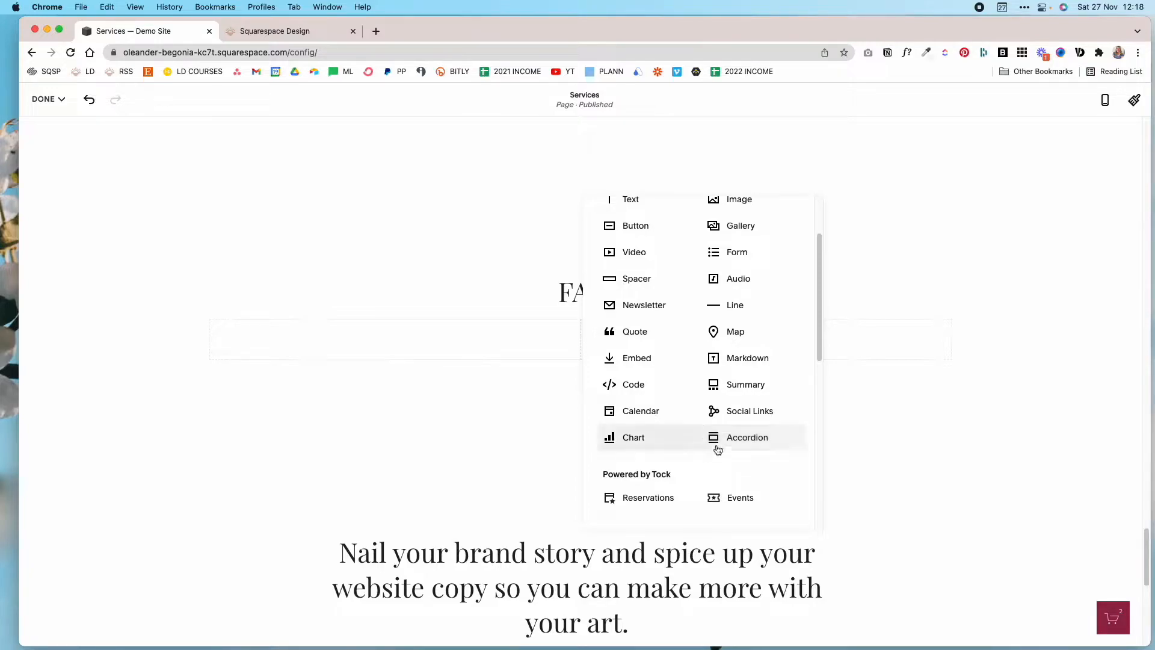
left_click(762, 447)
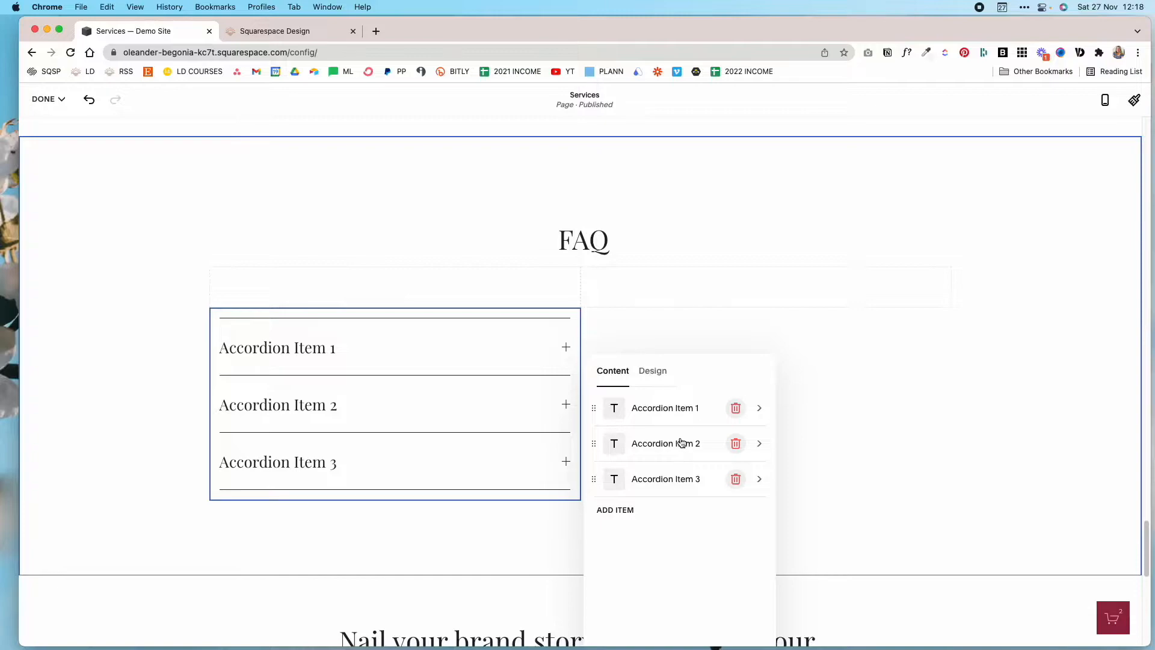
left_click(622, 511)
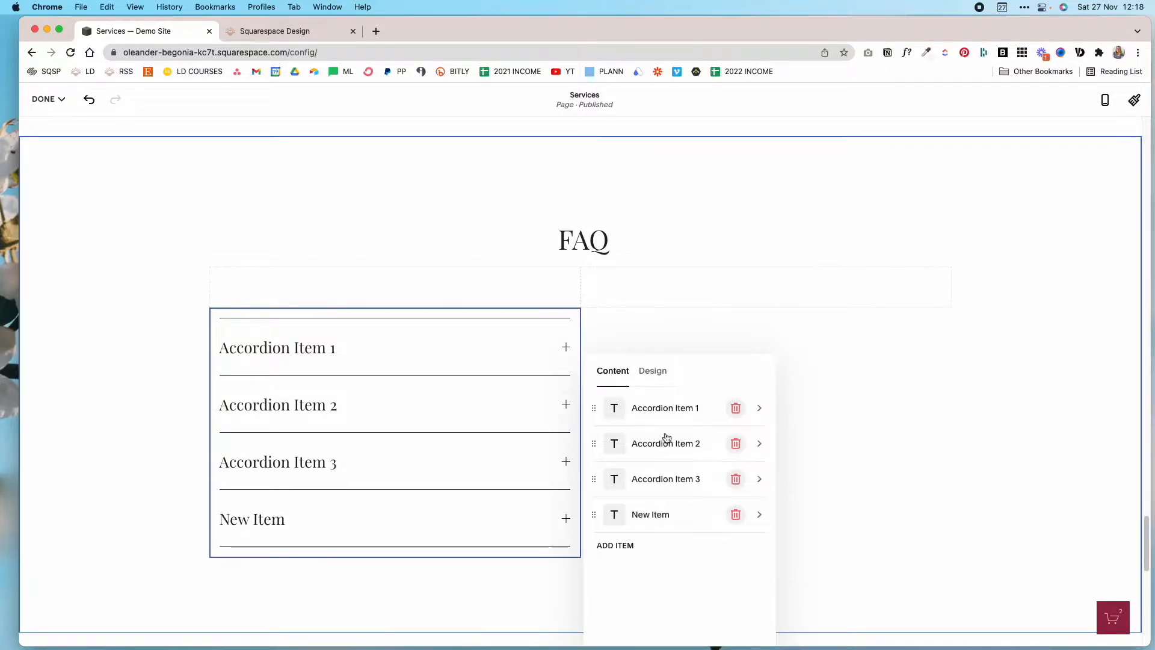
Set the first accordion item's title to "This is a frequently asked question".
left_click(760, 409)
left_click_drag(669, 419, 597, 417)
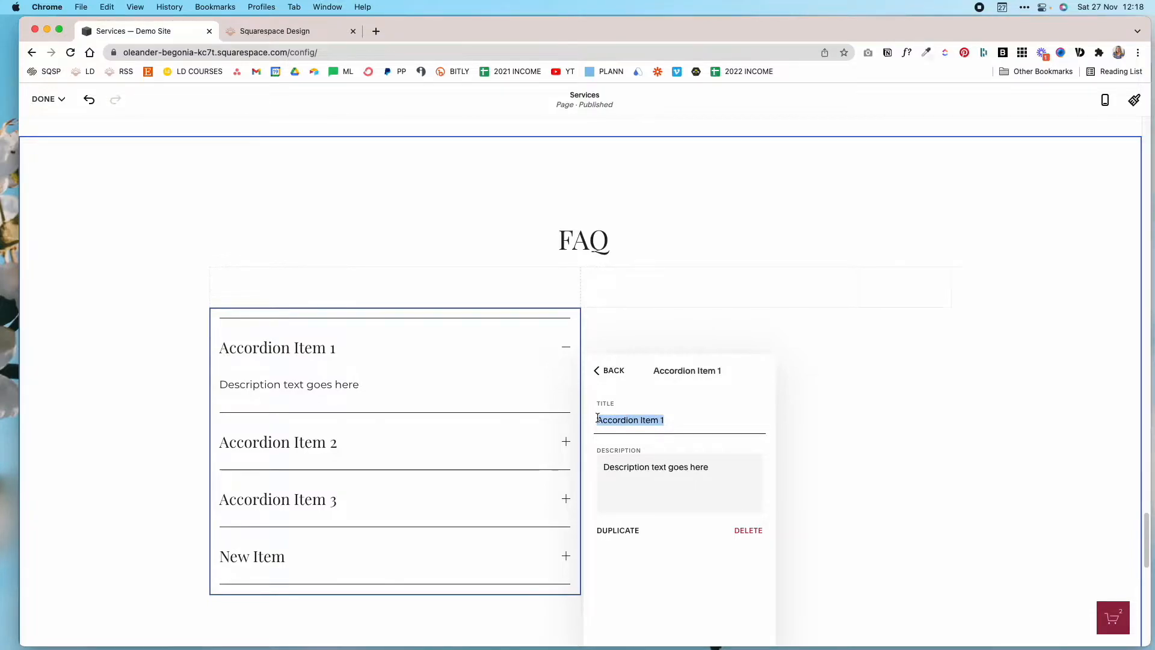
type("This is a")
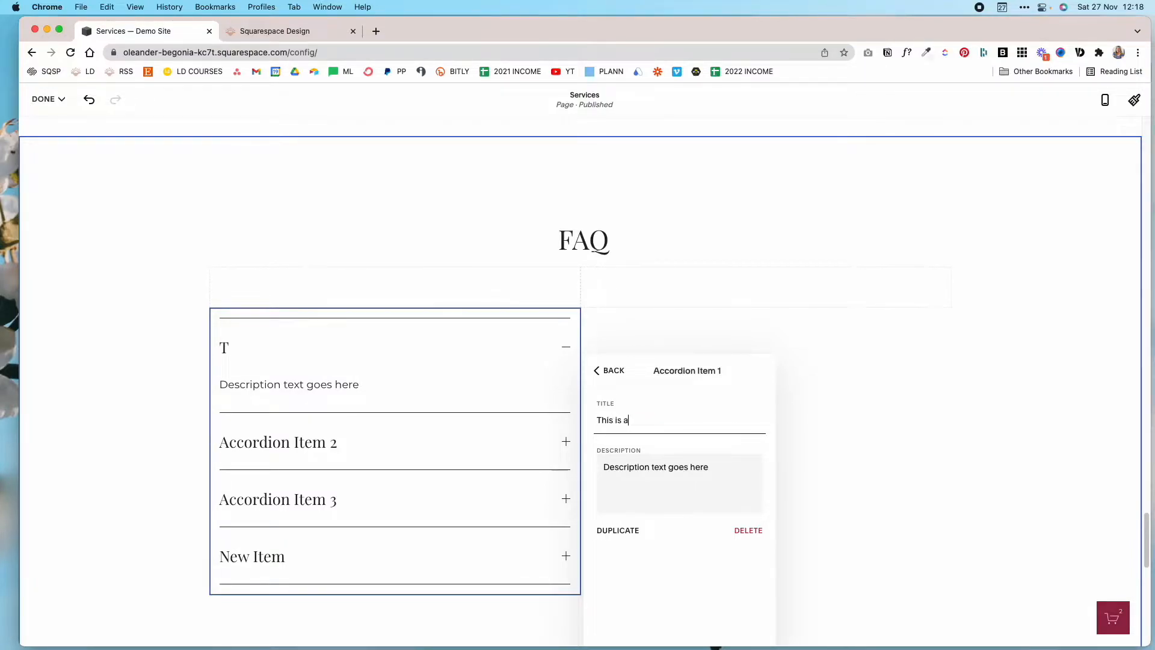
type(" frequently asked questi")
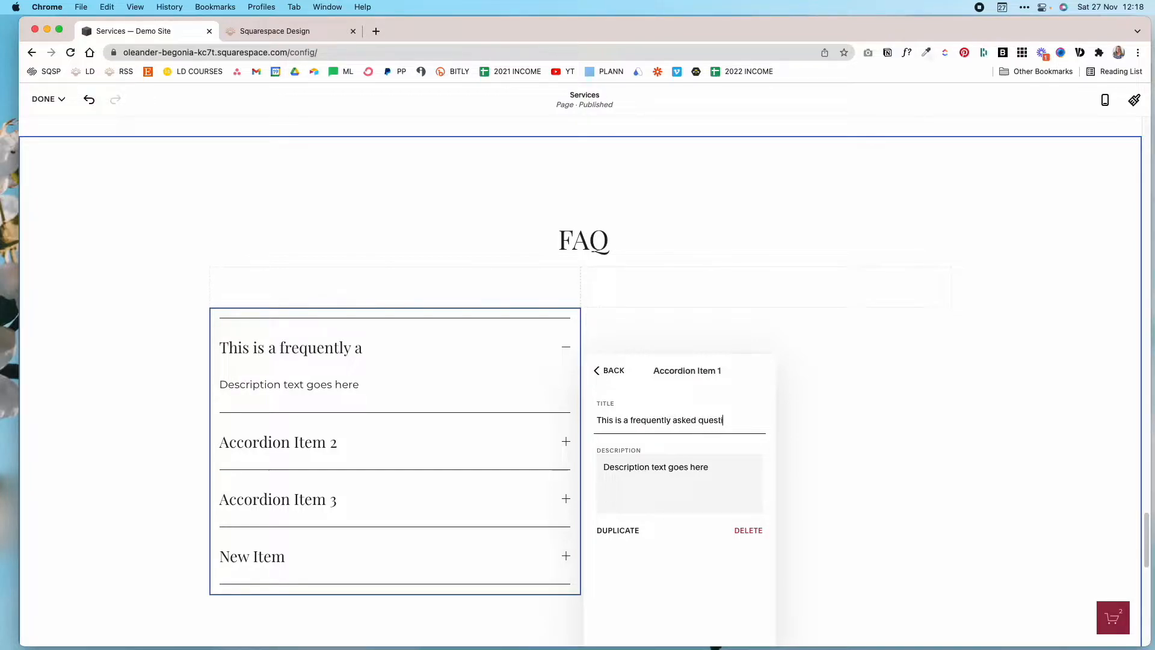
type("n")
type("n")
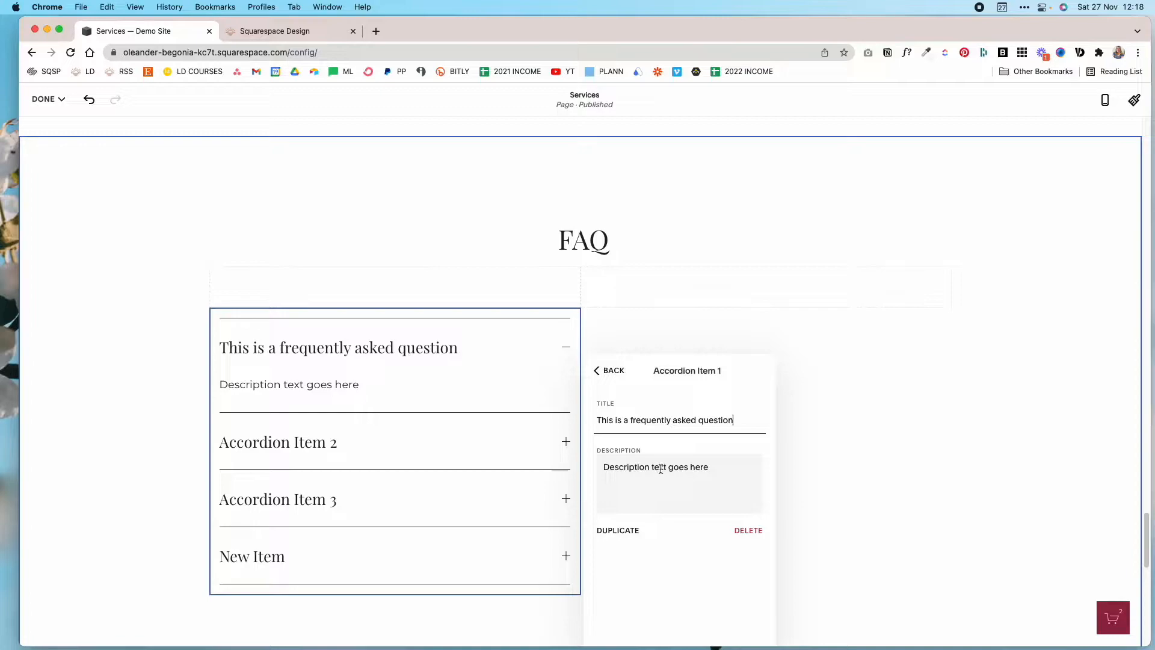
Set the first item's description to "This is where you would put the answer." and delete the accordion's fourth item.
left_click_drag(723, 471, 593, 466)
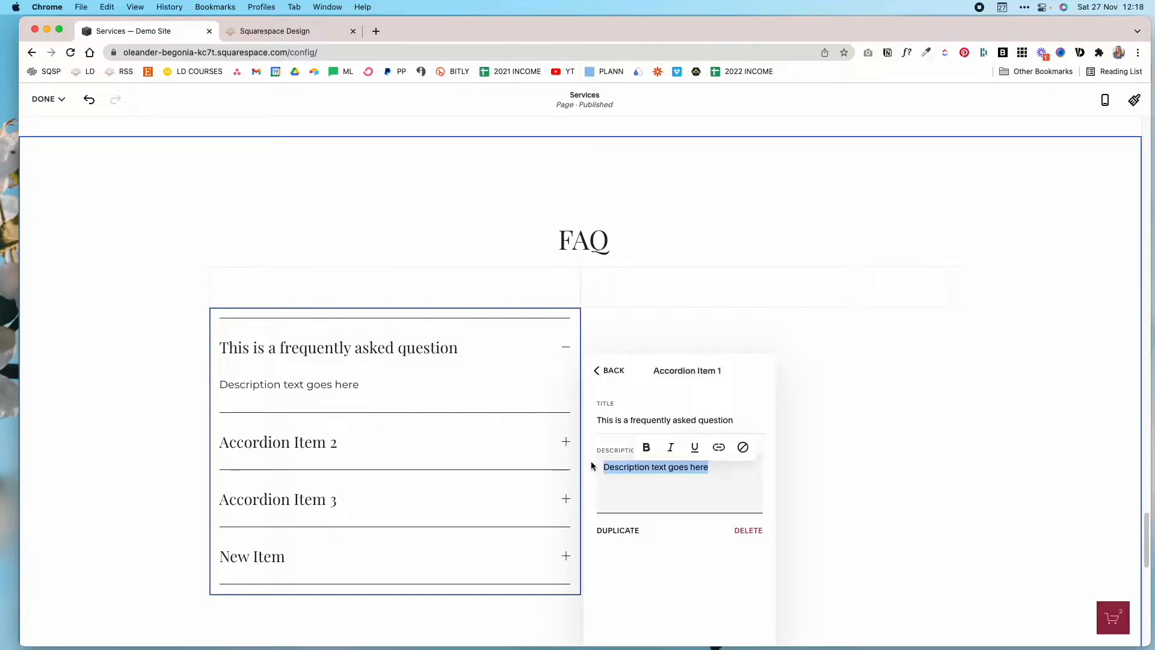
type("This is where you wo")
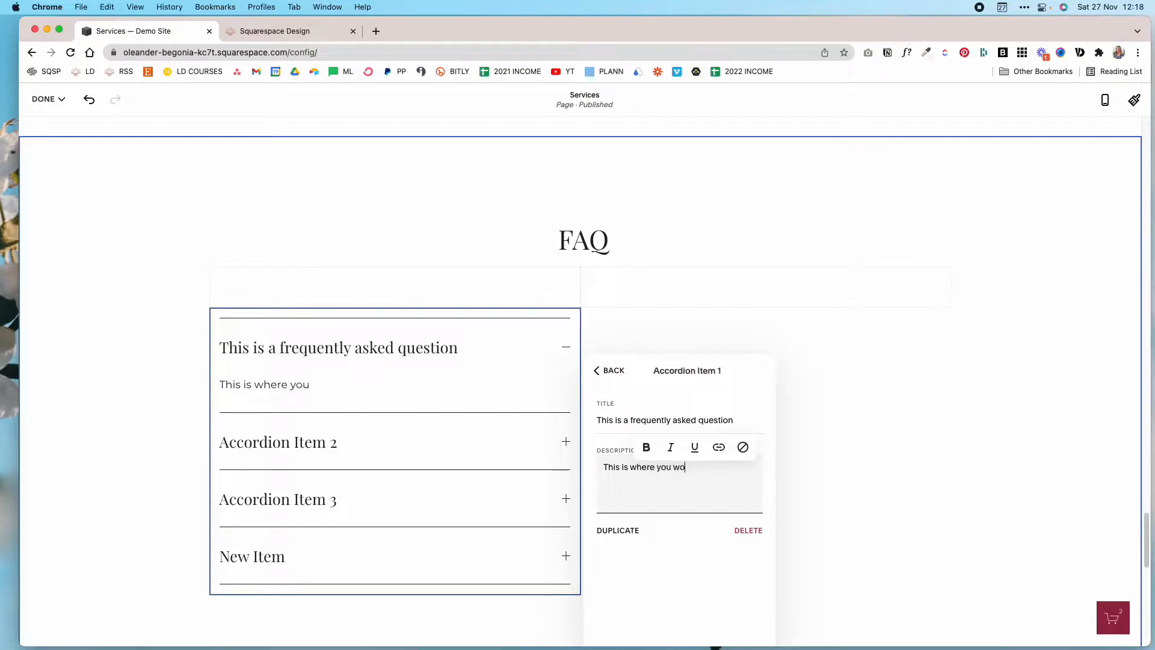
type("uld put the answer.")
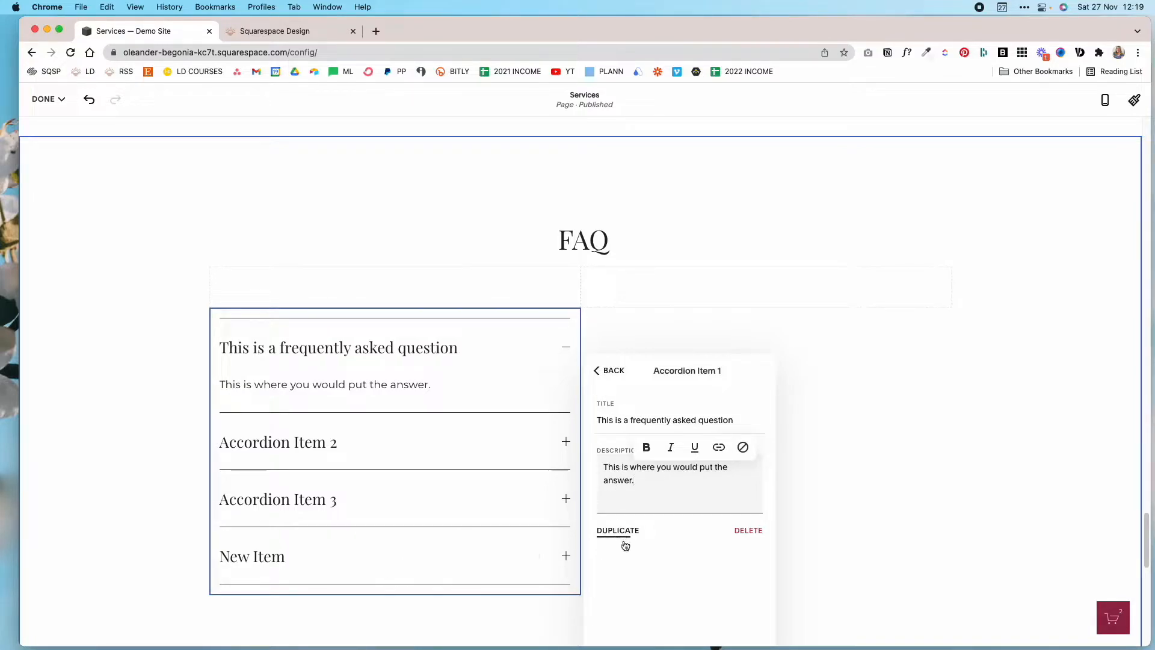
left_click(603, 374)
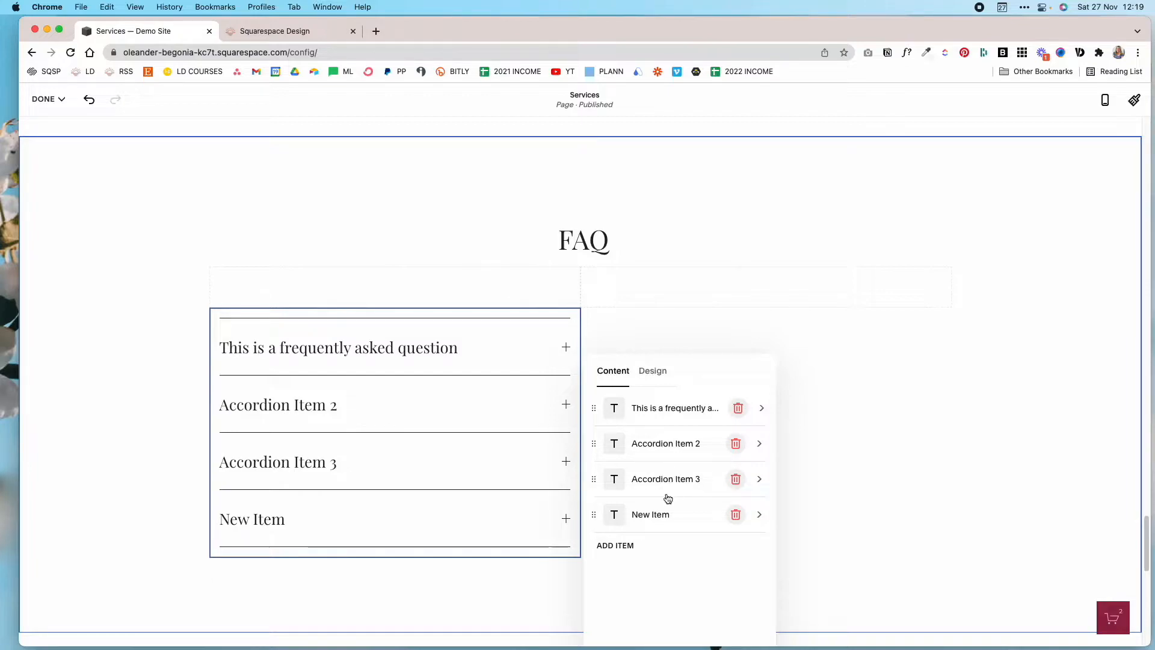
left_click(743, 514)
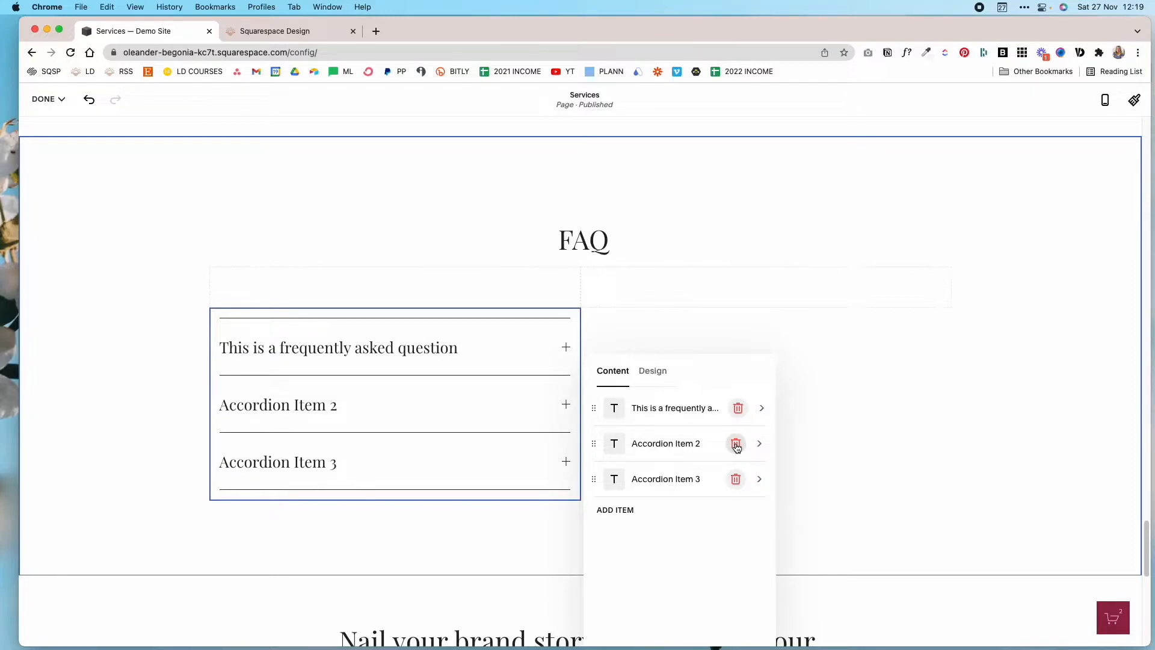
Change the accordion's title text style to Paragraph 1 in its design settings.
left_click(648, 373)
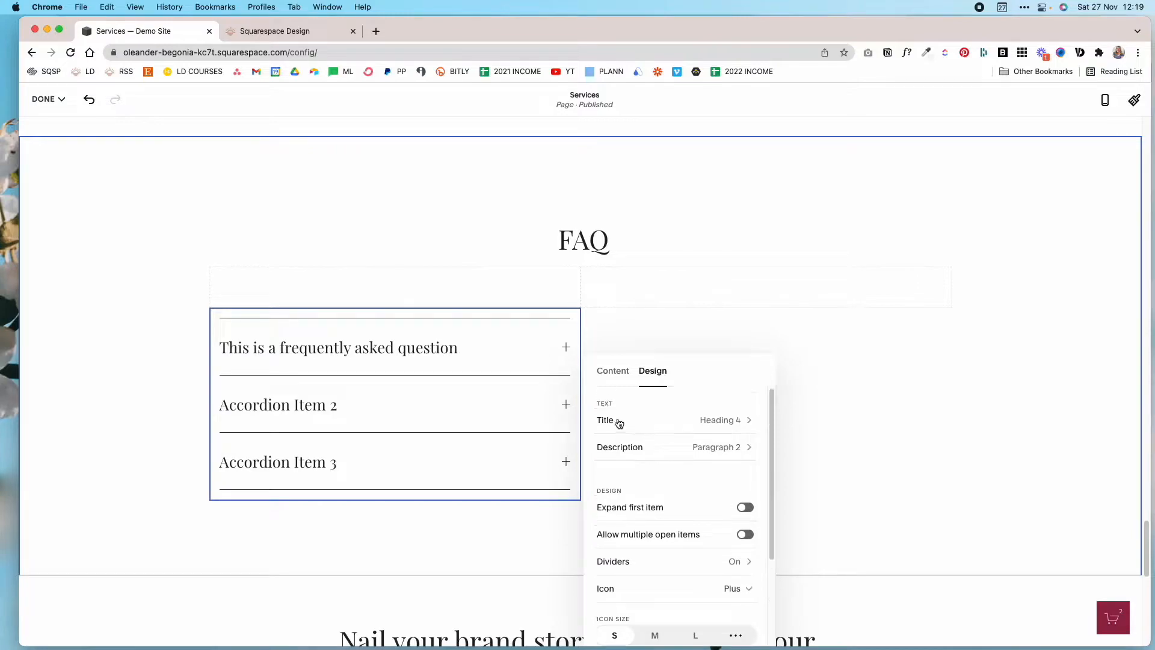
left_click(738, 426)
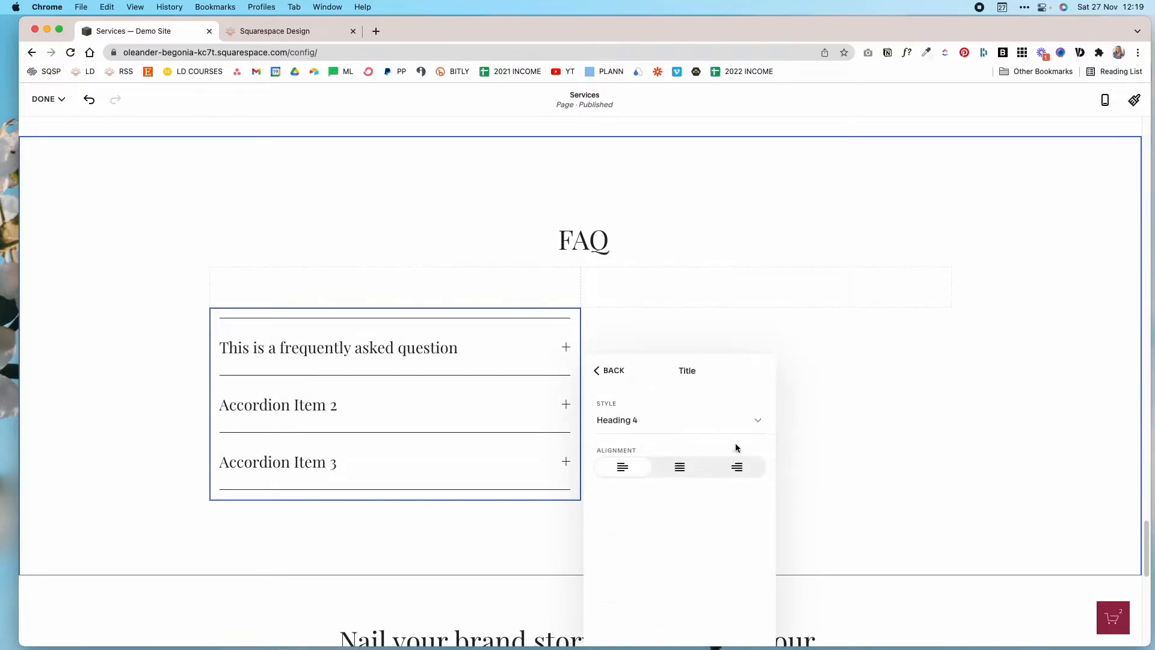
left_click(727, 423)
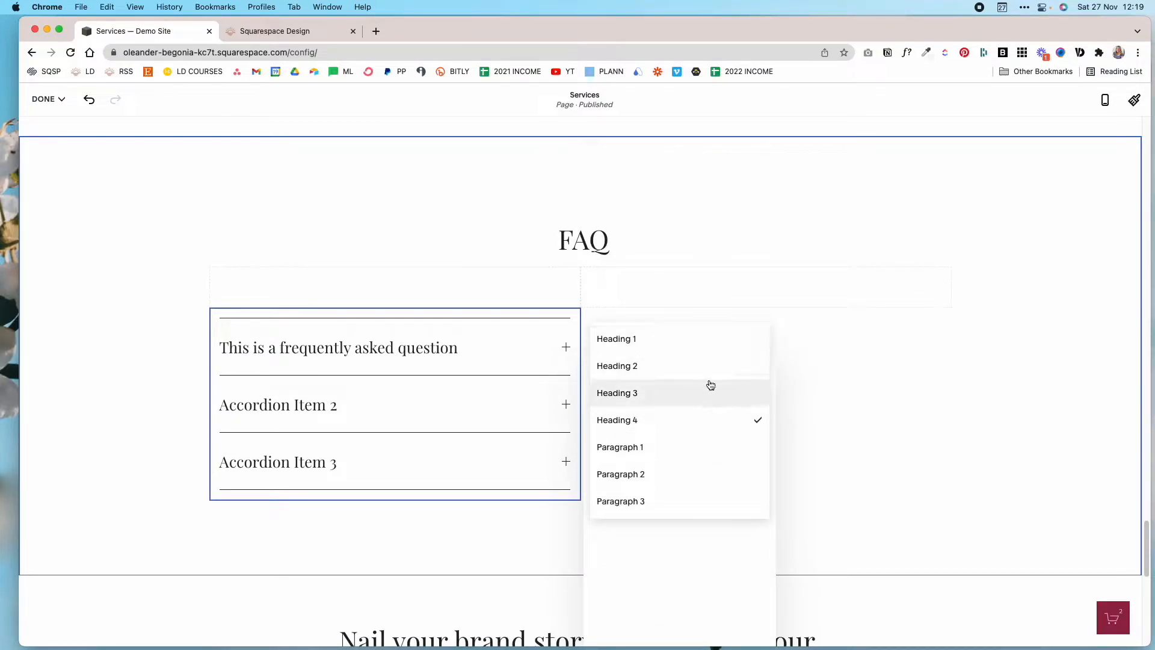
left_click(691, 455)
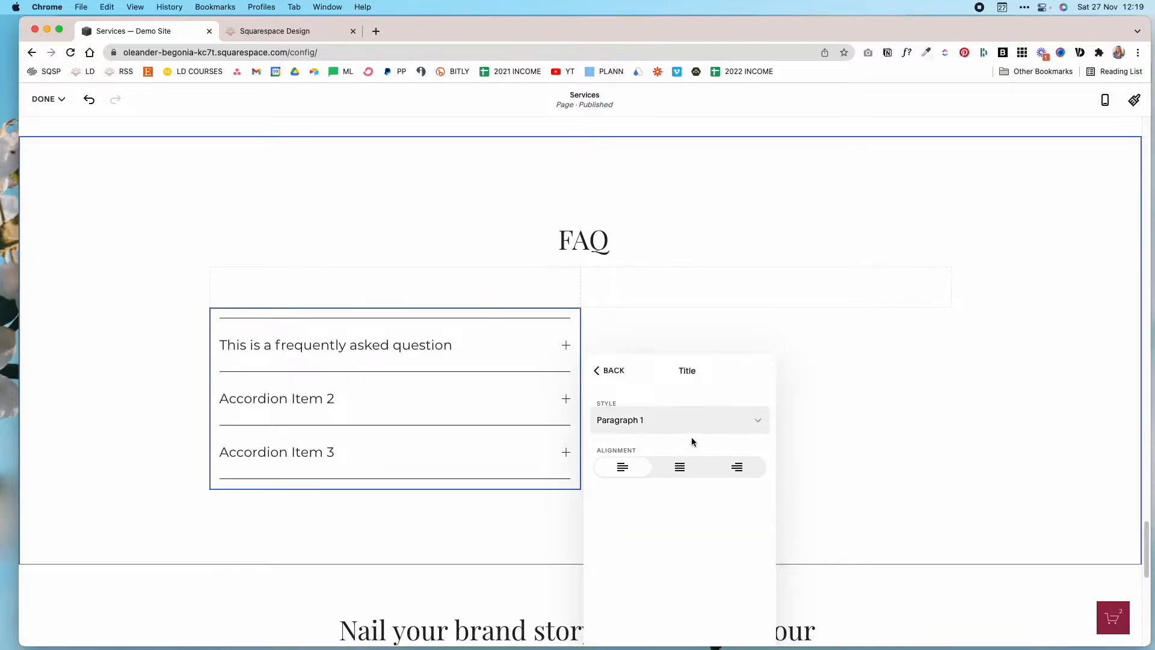
left_click(615, 372)
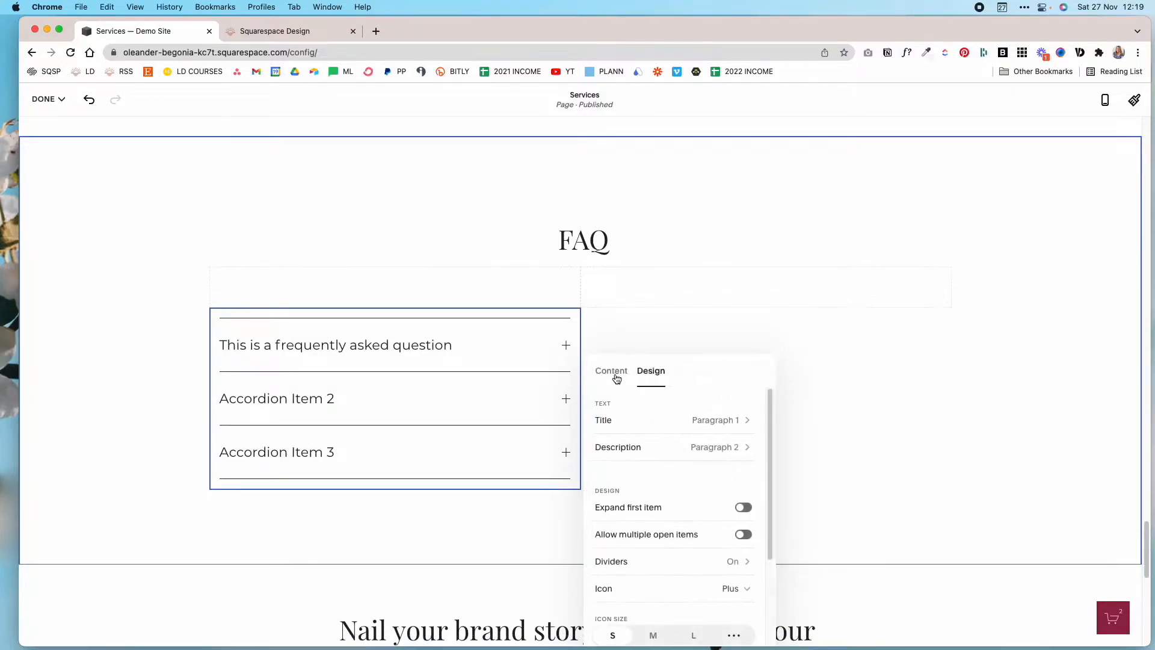
Try the paragraph text style options for the accordion's description, returning it to Paragraph 2.
left_click(729, 449)
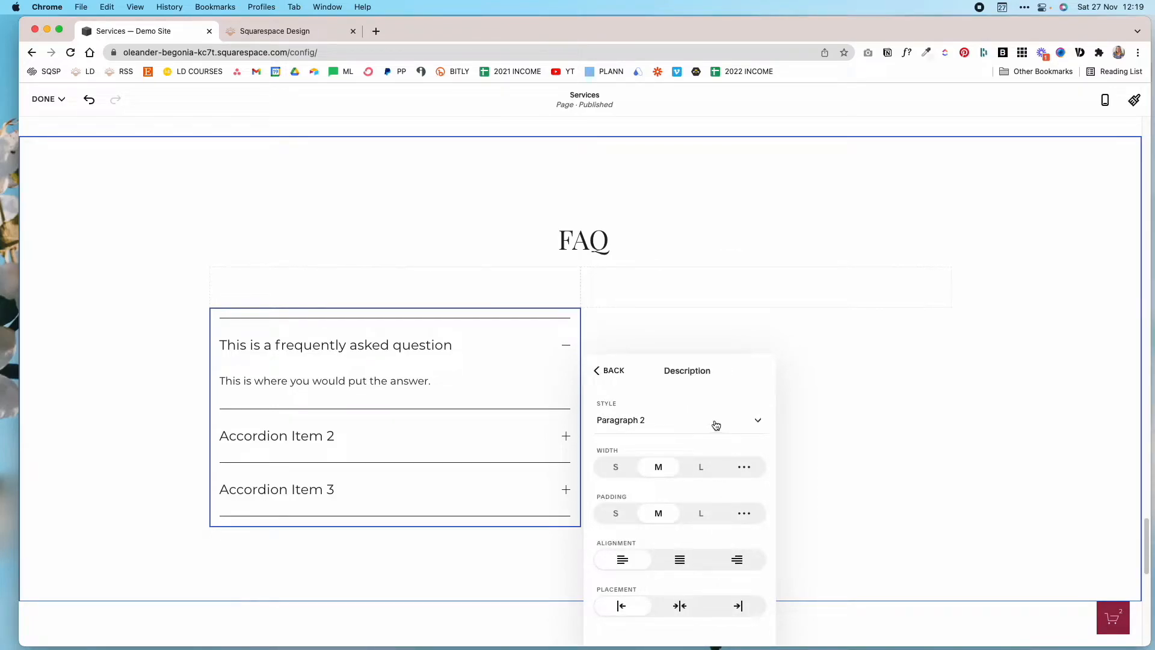
left_click(721, 420)
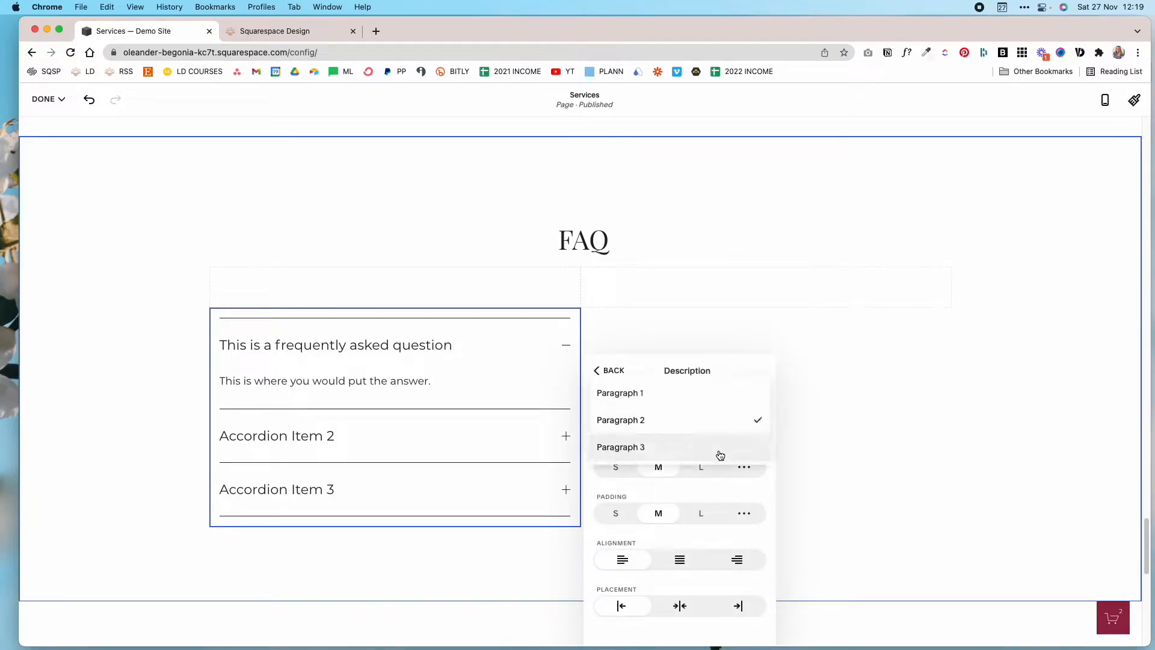
left_click(684, 450)
left_click(671, 423)
left_click(631, 391)
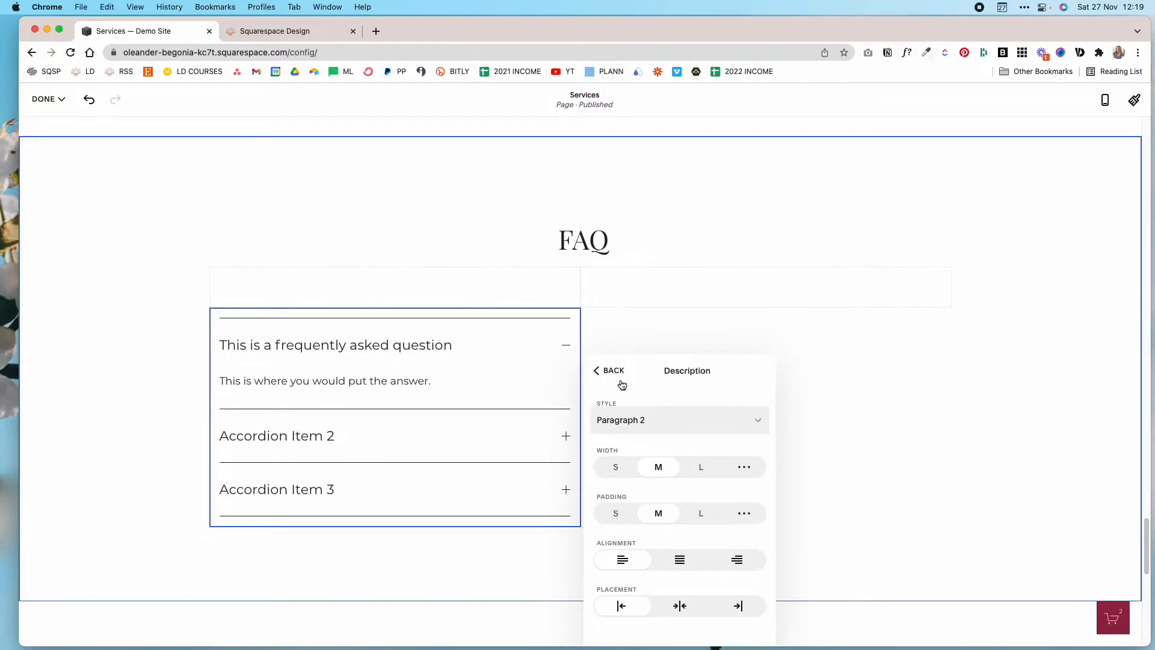
Try width S and L and padding S for the accordion's description, restoring both settings to M.
left_click(614, 471)
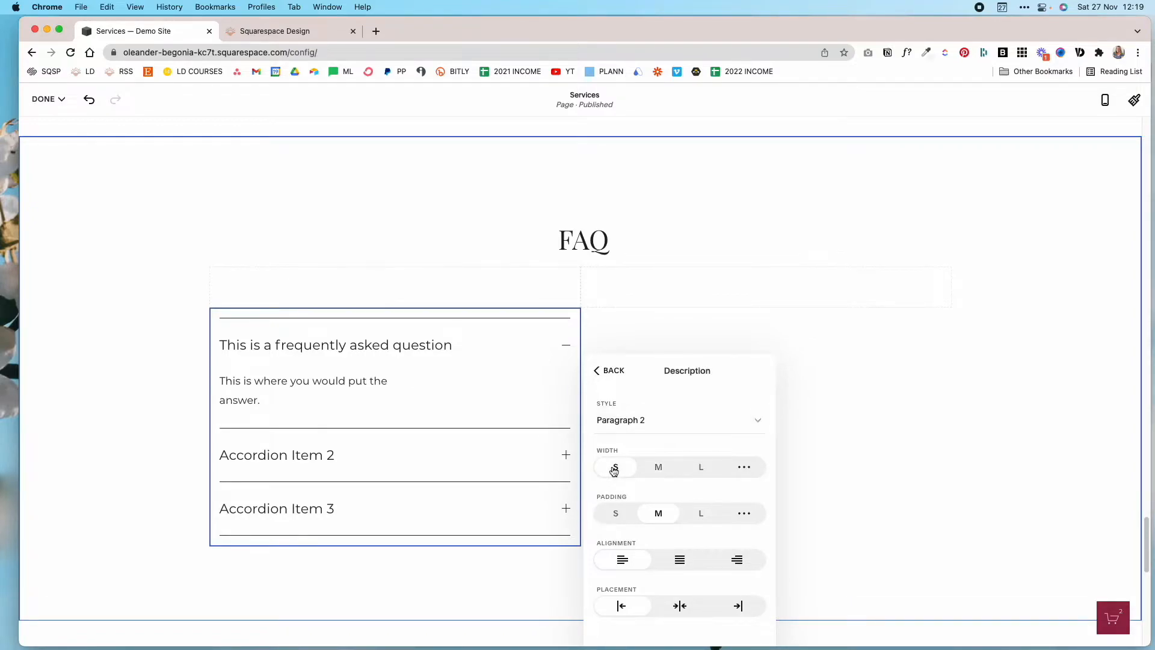
left_click(658, 470)
left_click(700, 471)
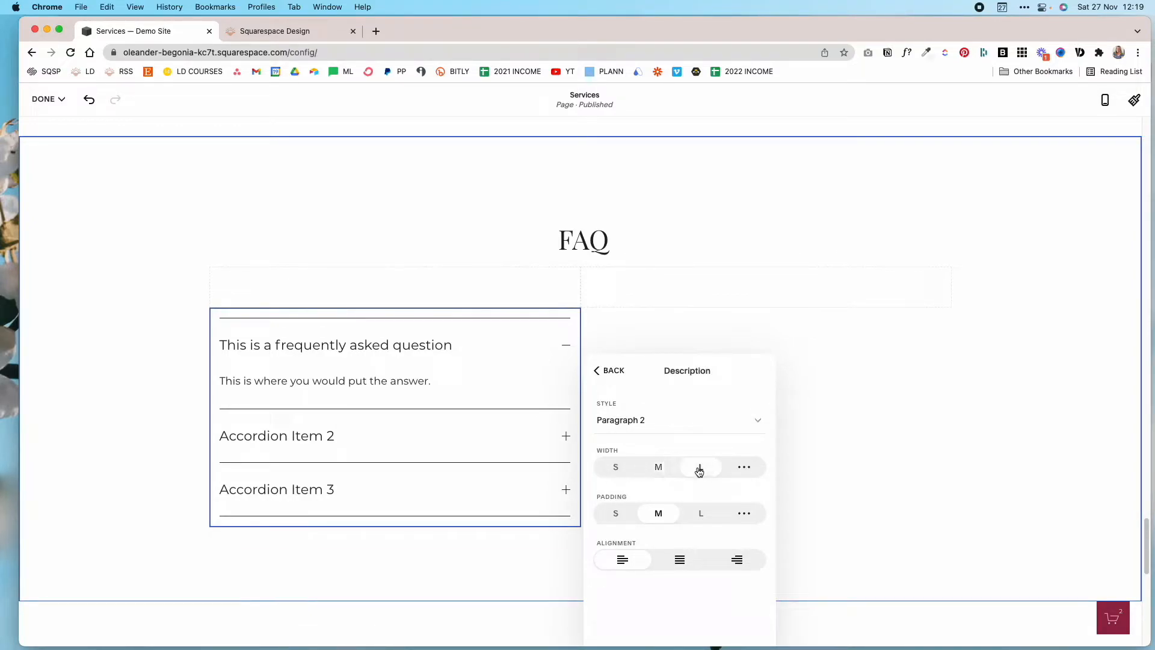
left_click(660, 468)
left_click(619, 514)
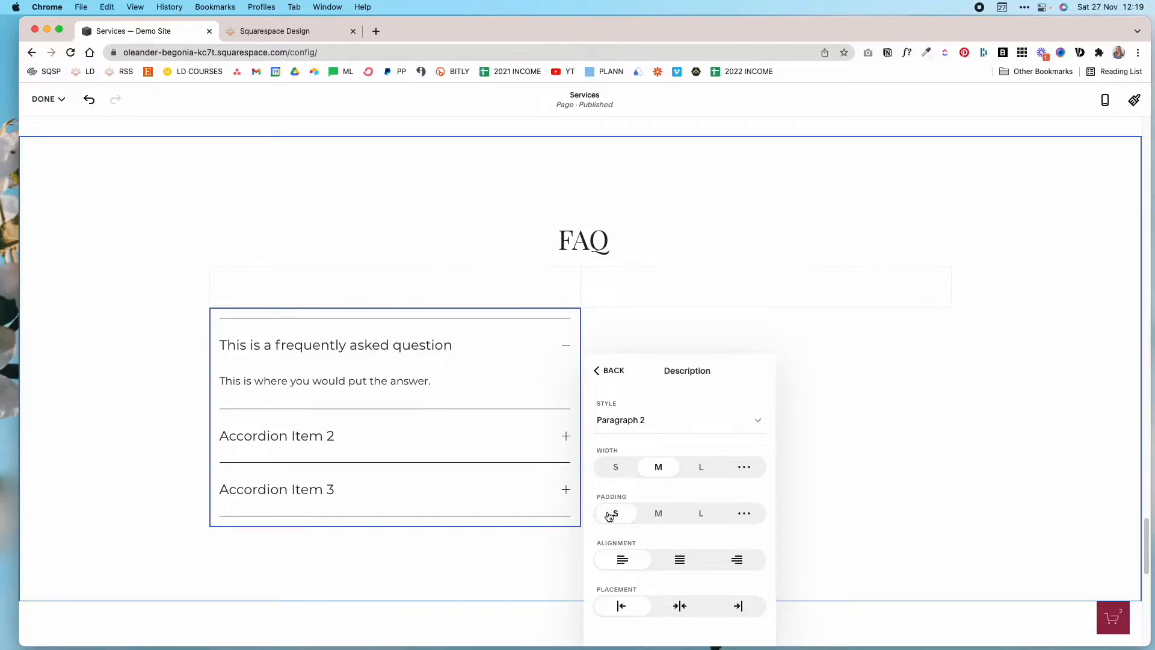
left_click(662, 513)
Try centred alignment and the centre and right placements for the accordion's description, restoring both settings to left.
left_click(681, 562)
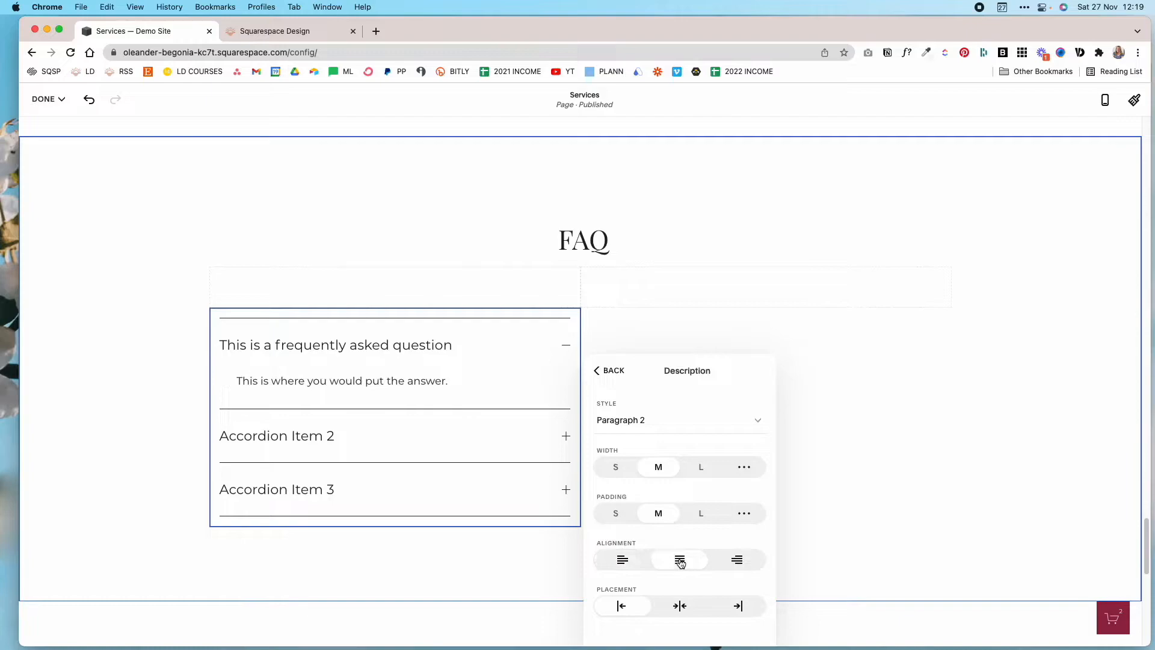
left_click(624, 561)
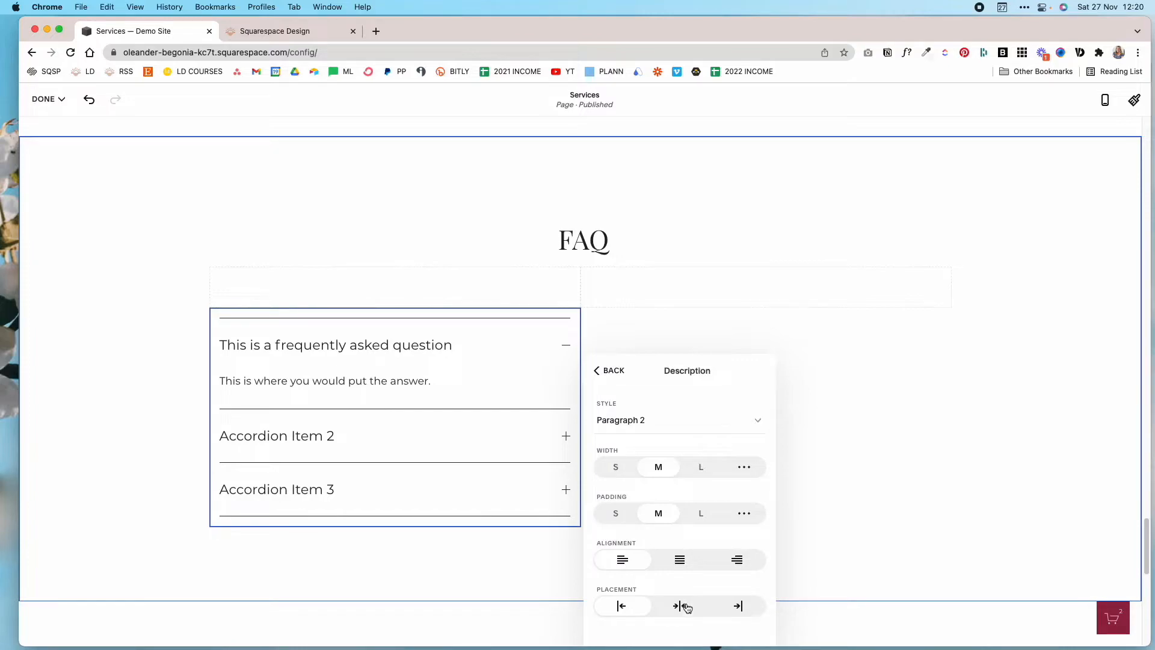
left_click(685, 606)
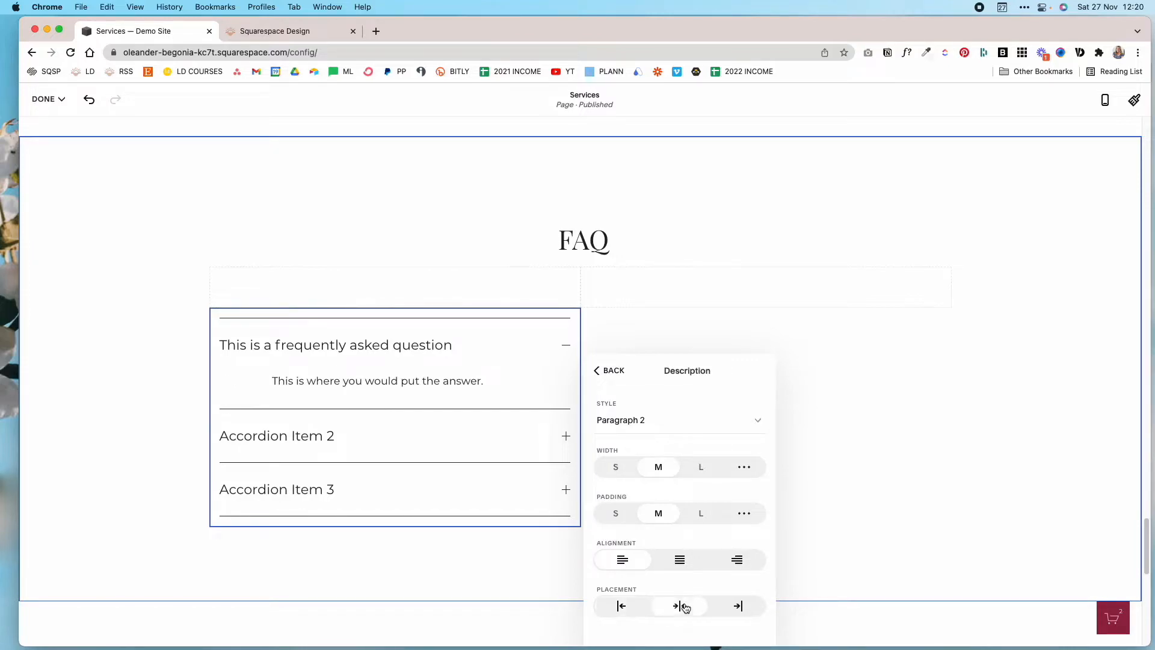
left_click(740, 609)
left_click(678, 609)
Enable Expand first item for the accordion and leave Allow multiple open items off.
scroll(664, 525, "down", 2)
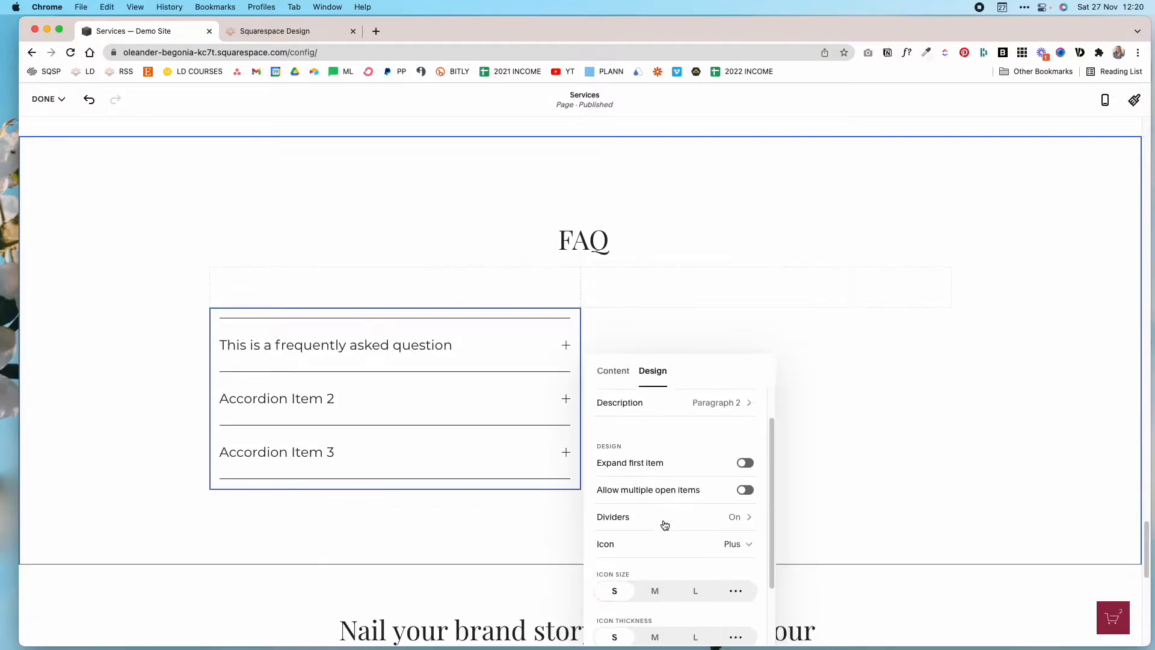
scroll(665, 525, "down", 2)
scroll(690, 473, "up", 2)
left_click(745, 461)
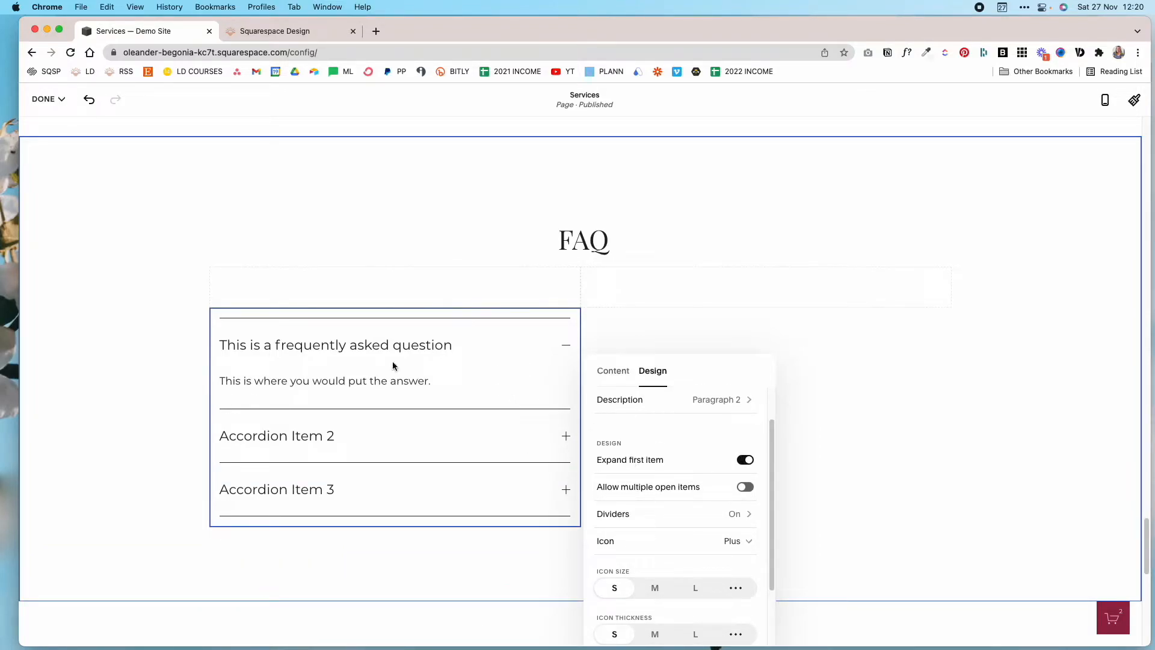
left_click(749, 489)
Hide the divider above the first accordion item while keeping the other dividers on.
left_click(743, 516)
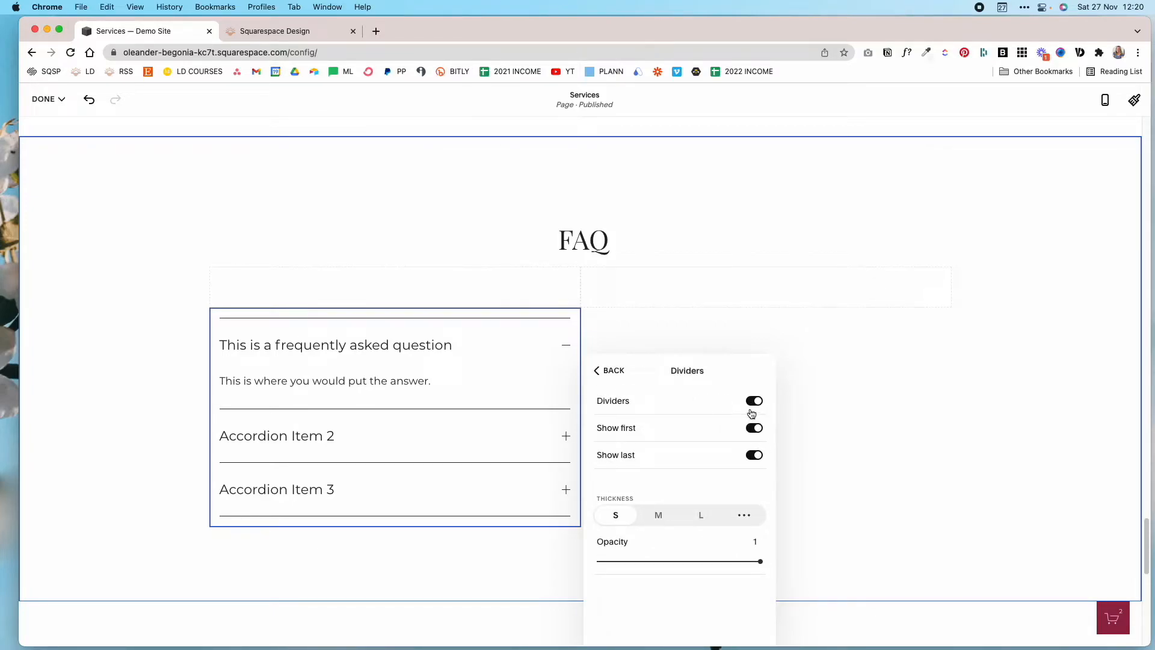
left_click(752, 404)
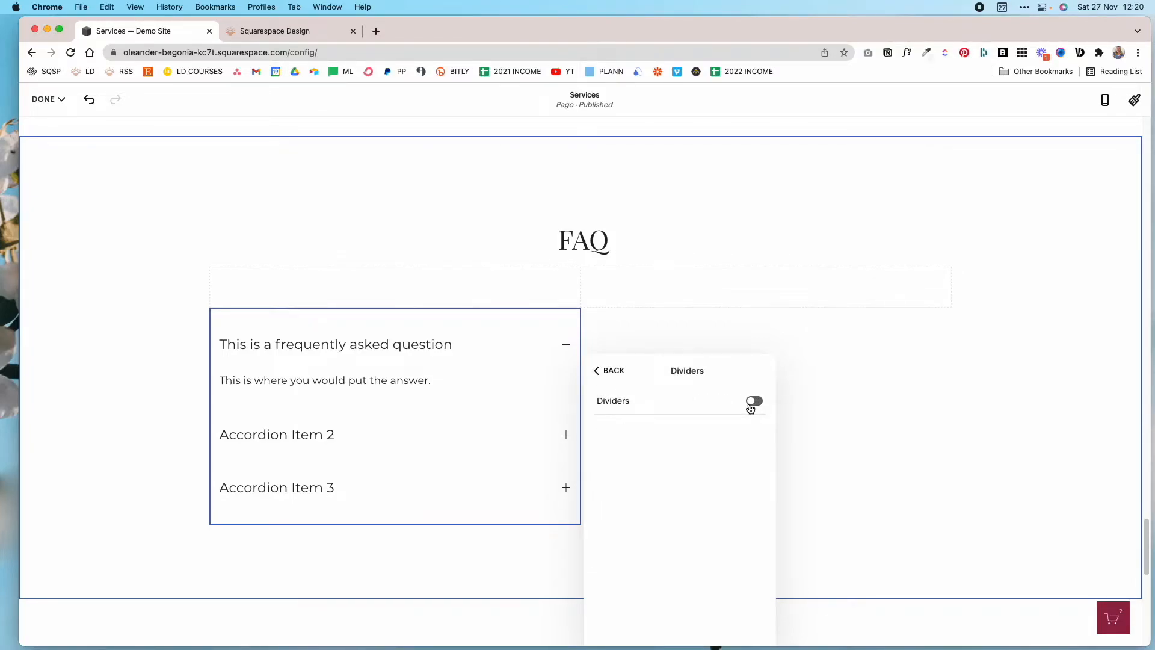
left_click(752, 403)
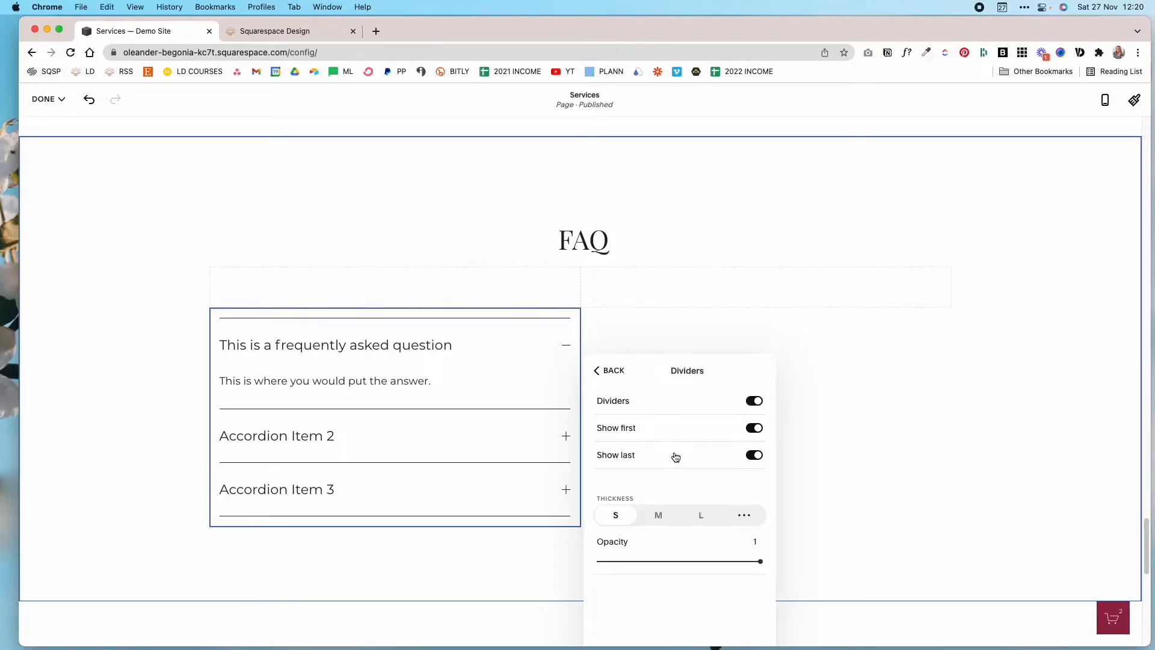
left_click(756, 430)
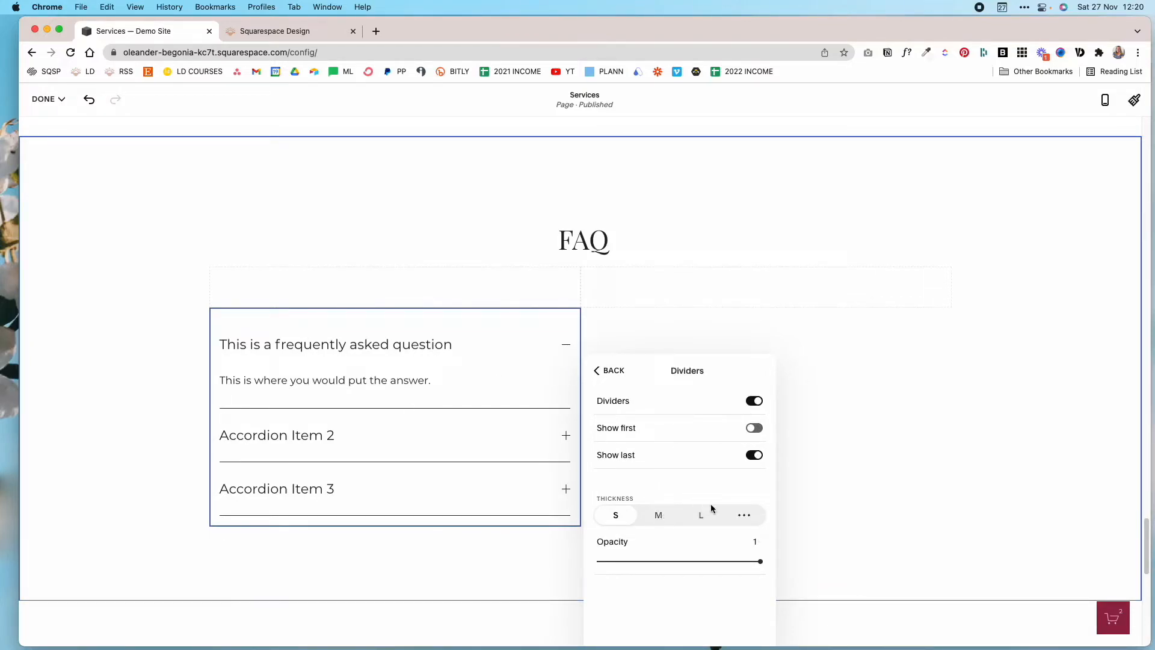
Compare the divider thickness options, set it to S, and lower the dividers' opacity to a light grey.
left_click(661, 521)
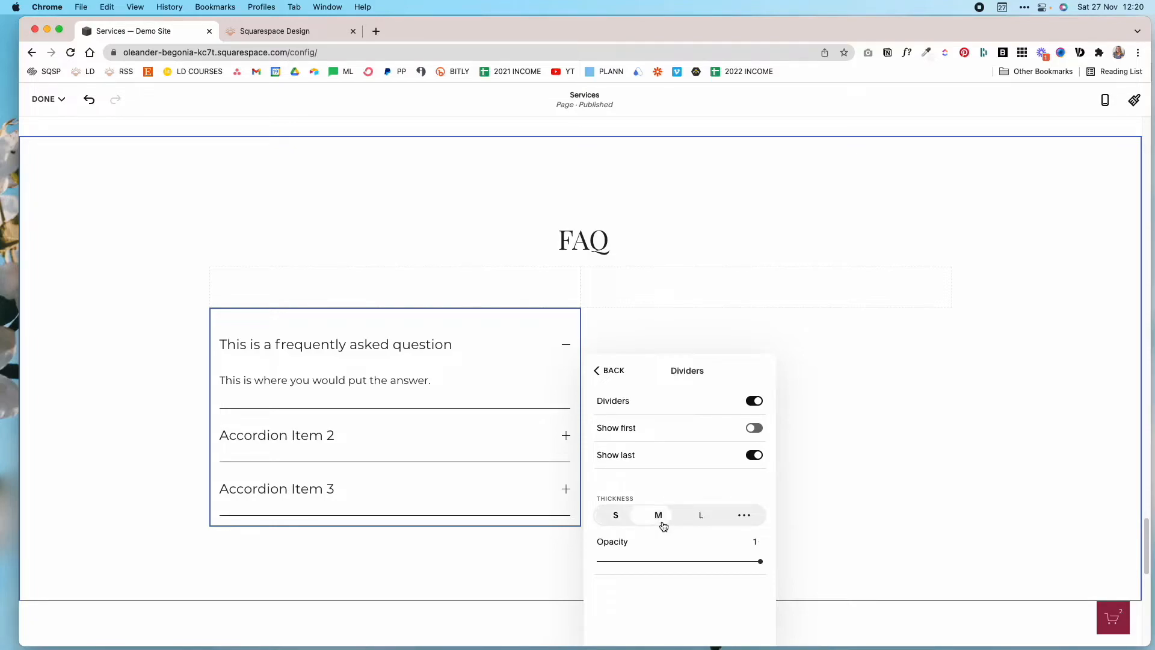
left_click(715, 518)
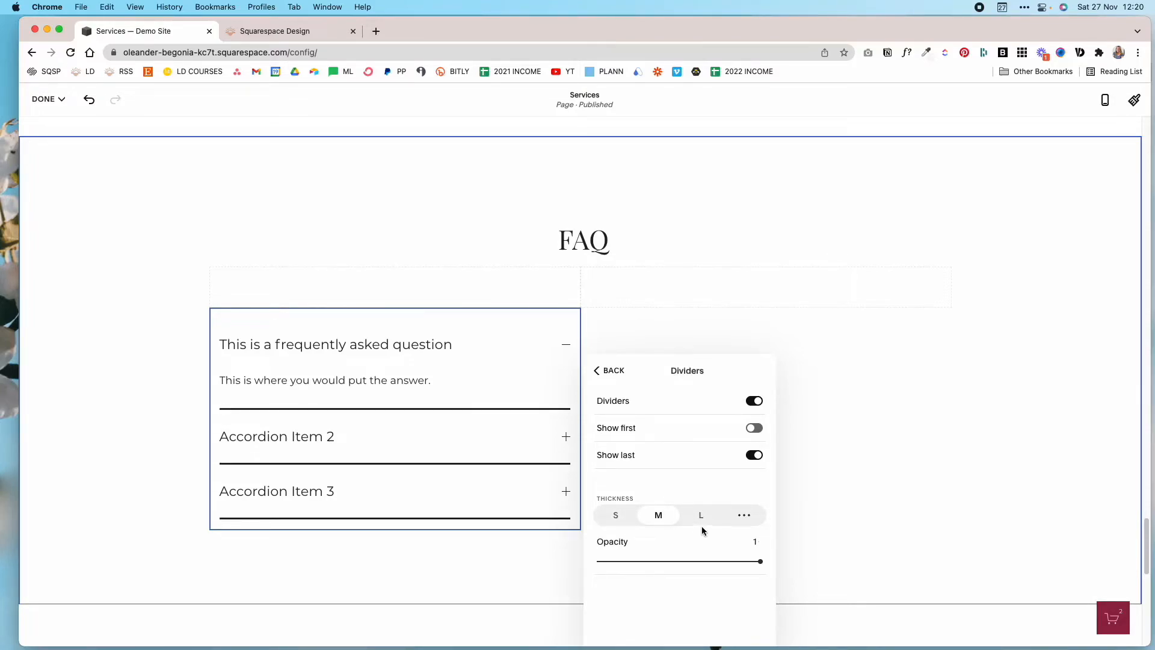
left_click(617, 516)
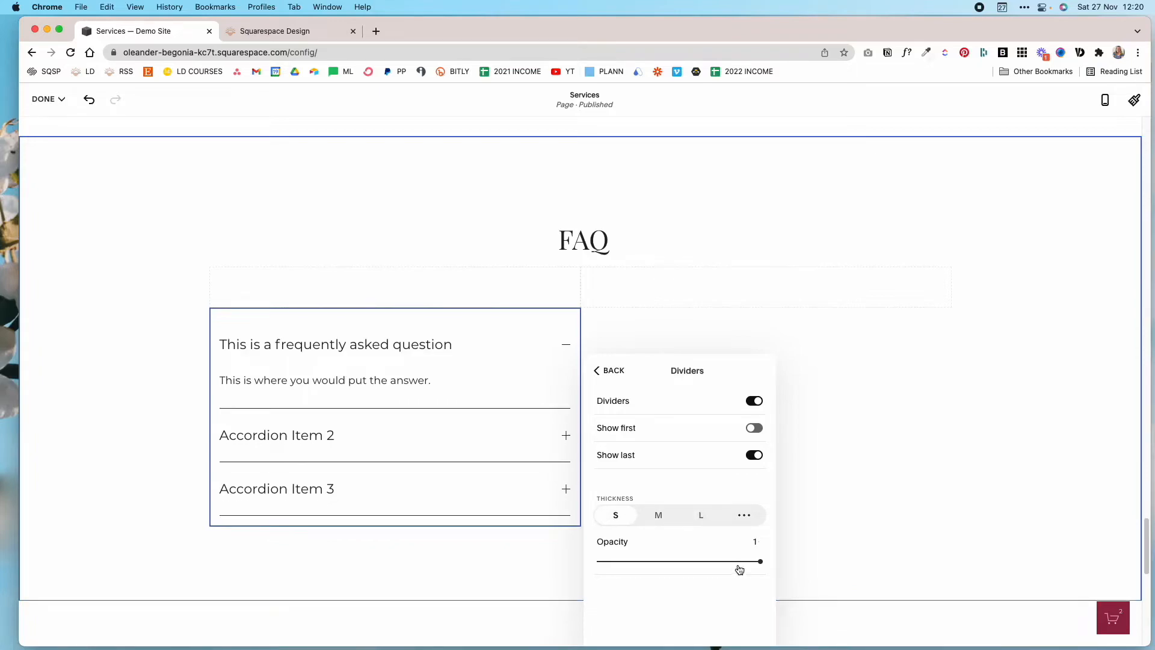
left_click_drag(759, 560, 658, 561)
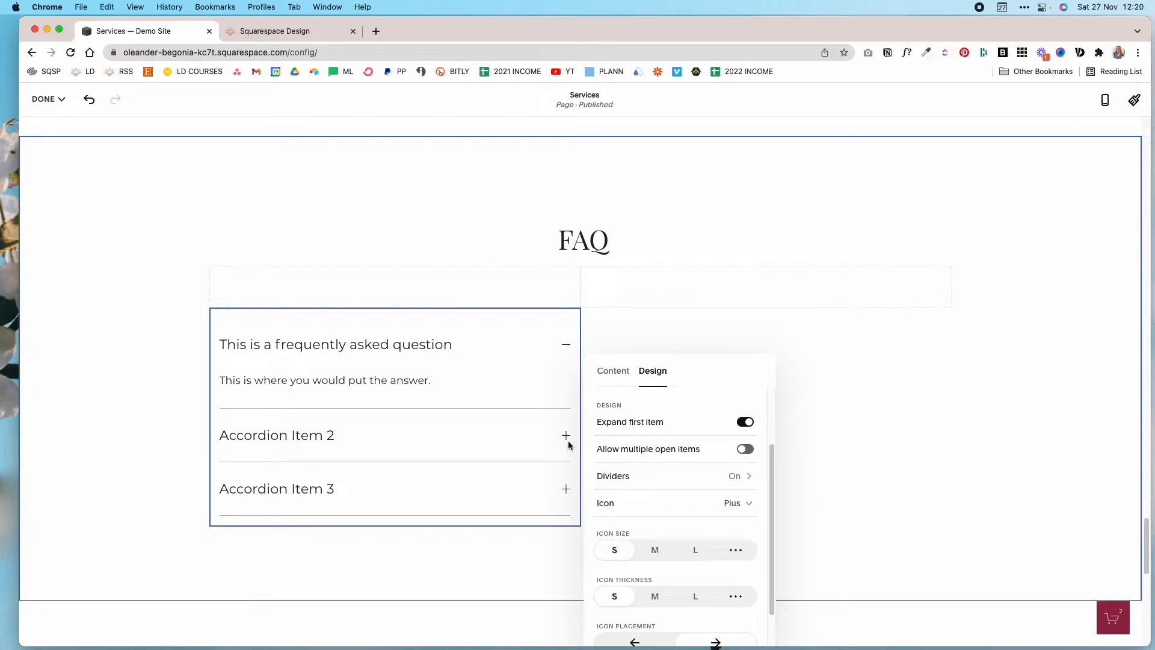
Change the accordion's icon to Arrow, compare the row padding sizes and set the padding to M.
left_click(729, 507)
left_click(727, 535)
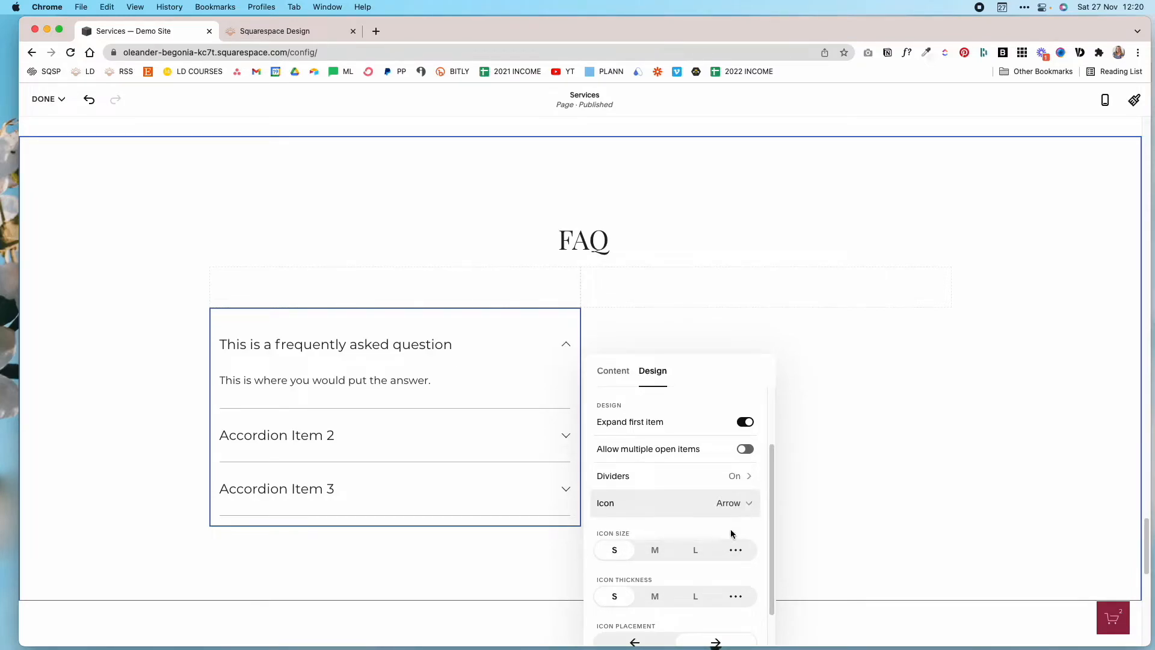
scroll(733, 534, "down", 2)
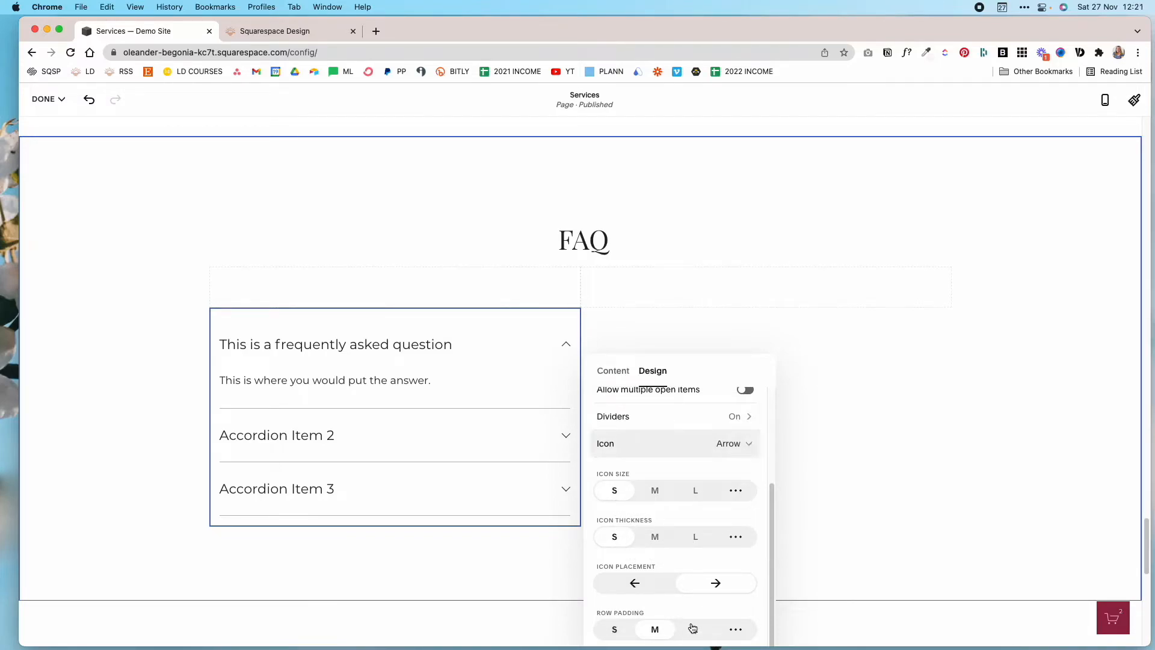
left_click(614, 631)
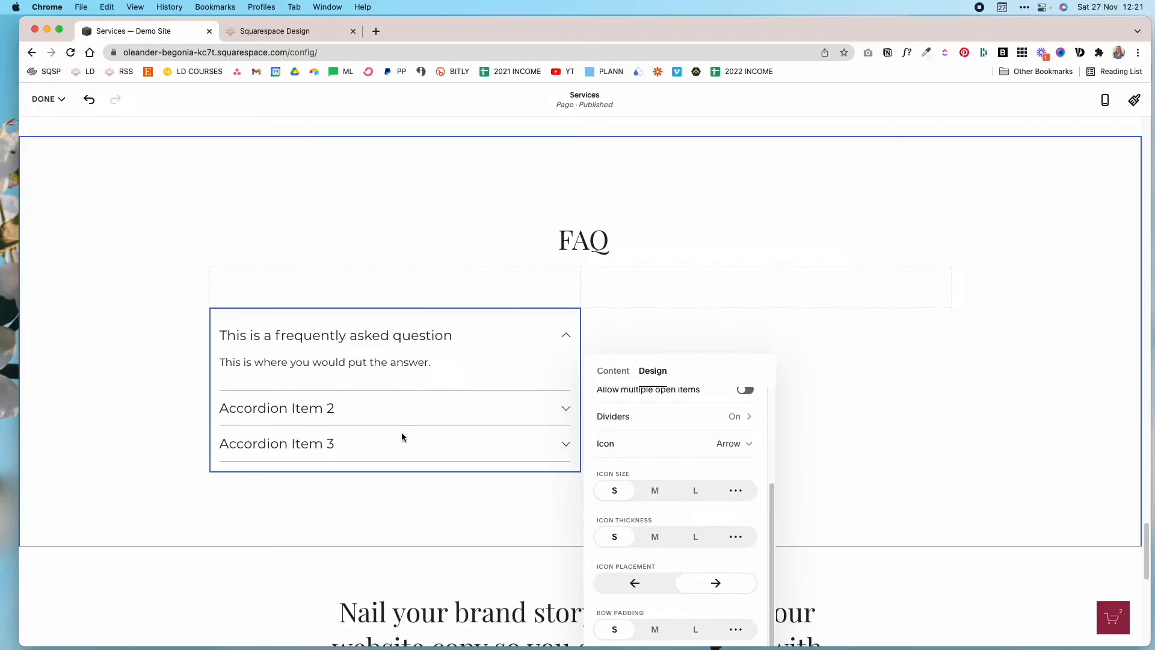
left_click(649, 632)
left_click(694, 633)
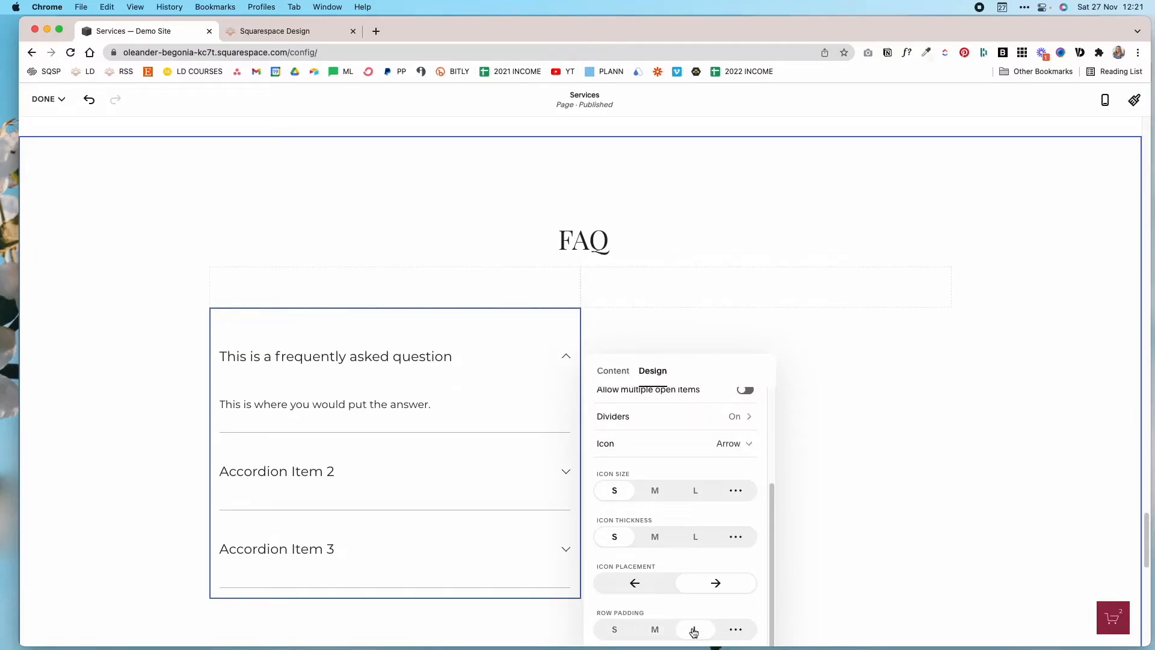
left_click(658, 635)
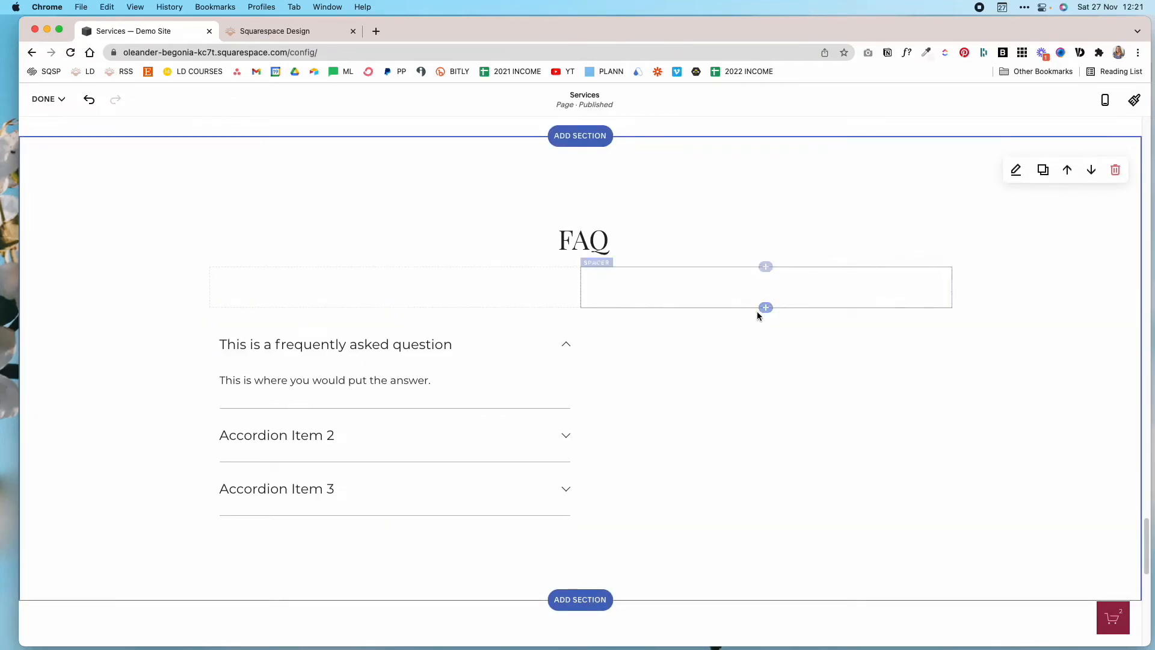
Insert a second accordion block below the right spacer.
left_click(766, 308)
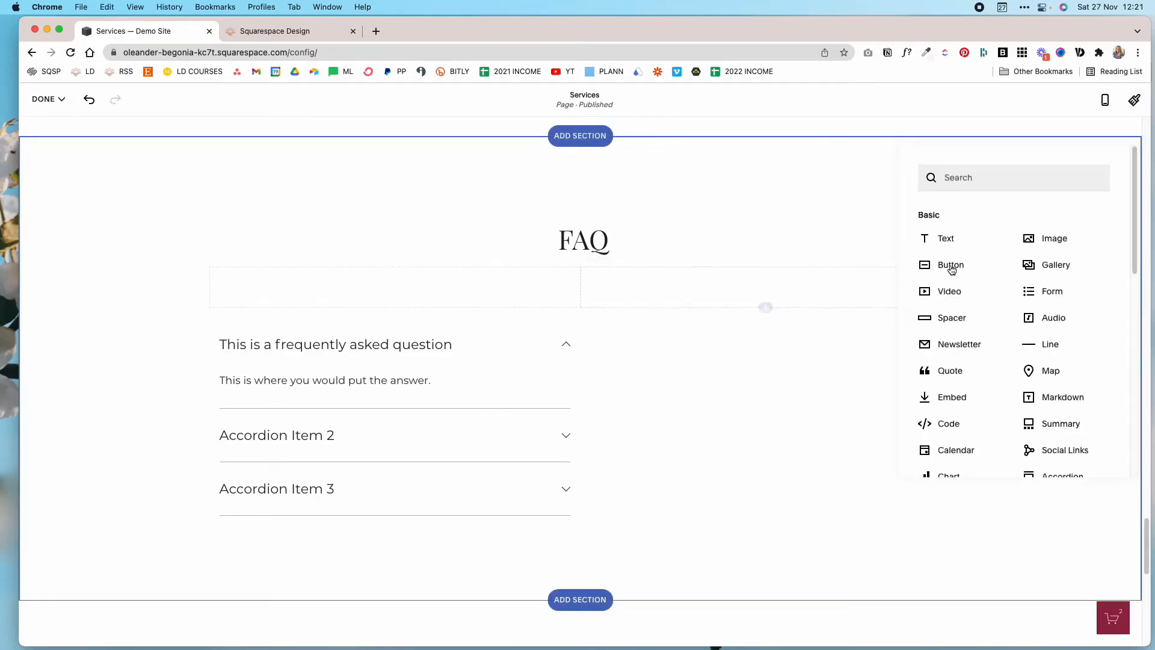
scroll(1083, 457, "down", 2)
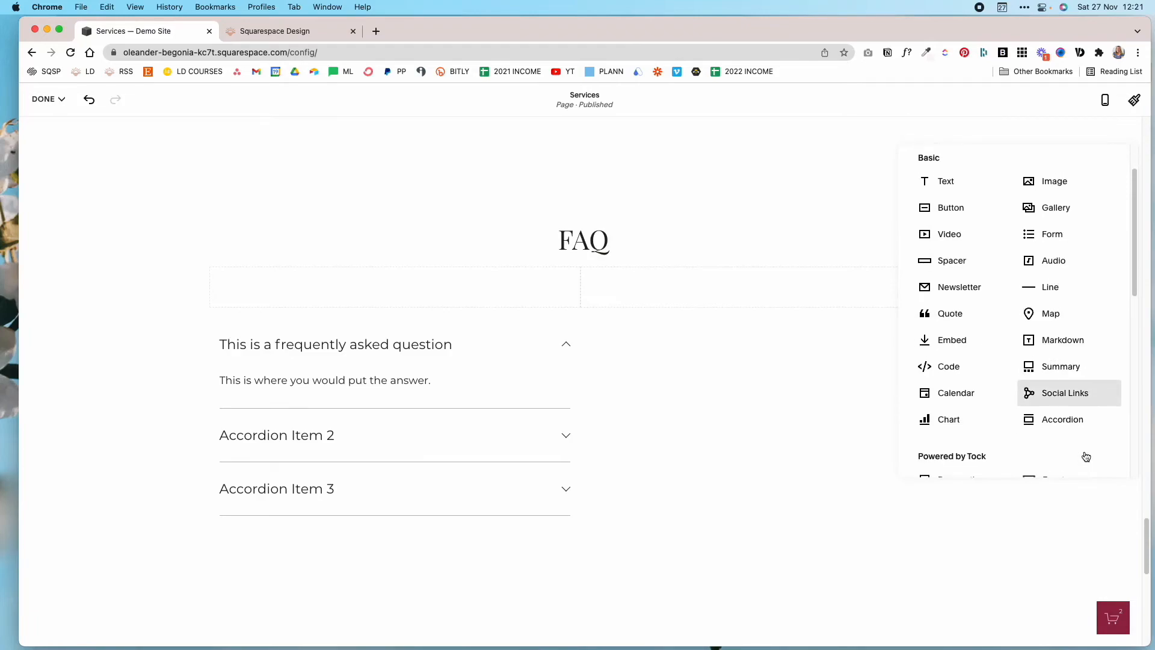
left_click(1073, 419)
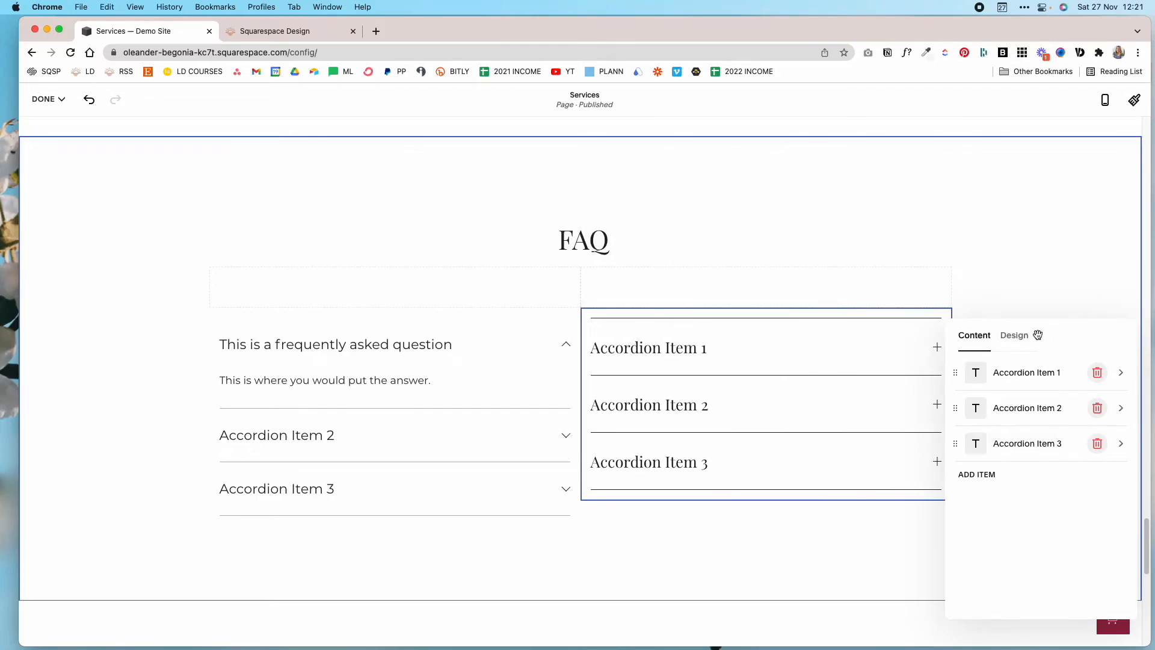
Change the second accordion's title text style to Paragraph 1.
left_click(1015, 336)
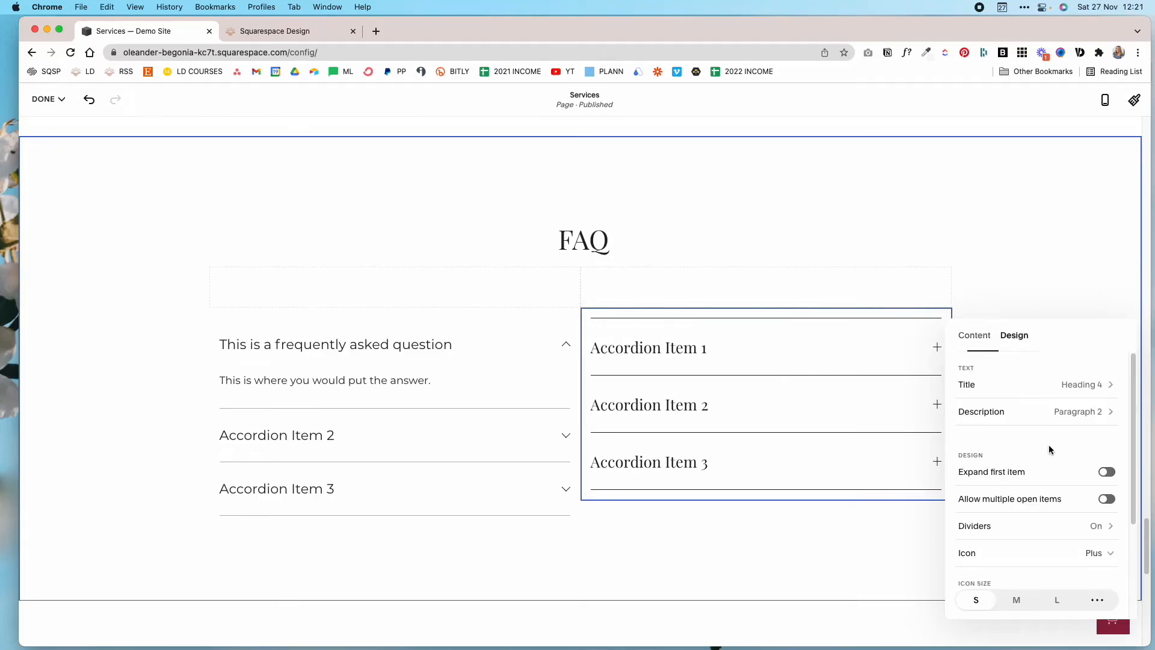
left_click(1095, 385)
left_click(1019, 407)
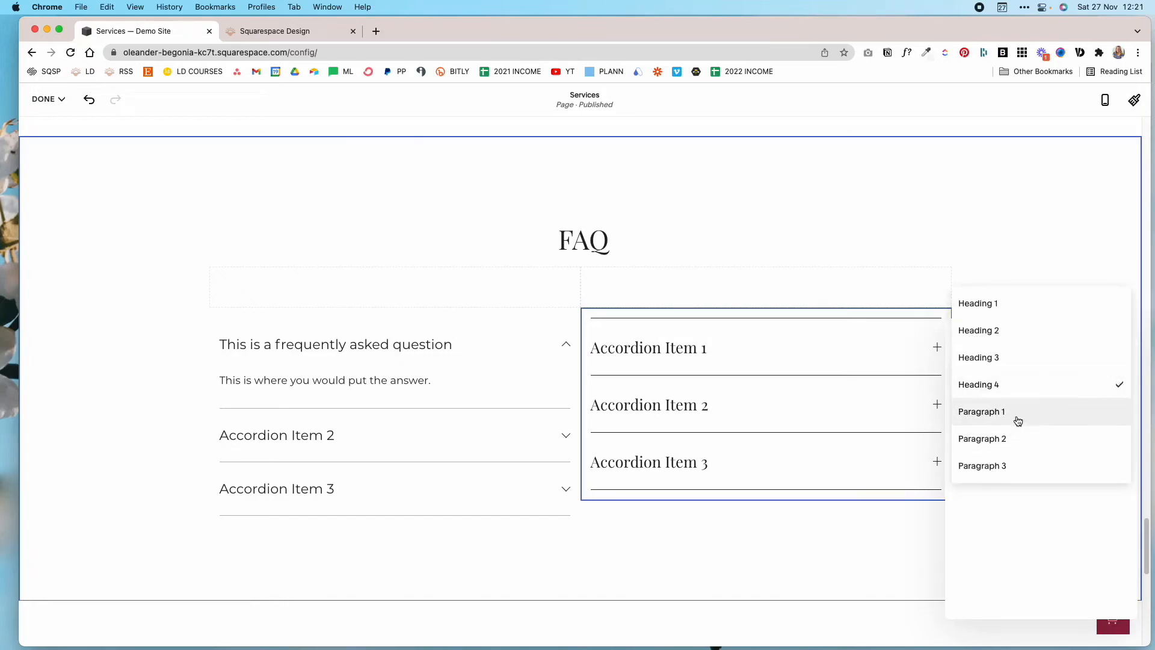
left_click(1019, 412)
left_click(963, 335)
Hide the second accordion's first divider and lower the dividers' opacity to match the first accordion.
left_click(1105, 536)
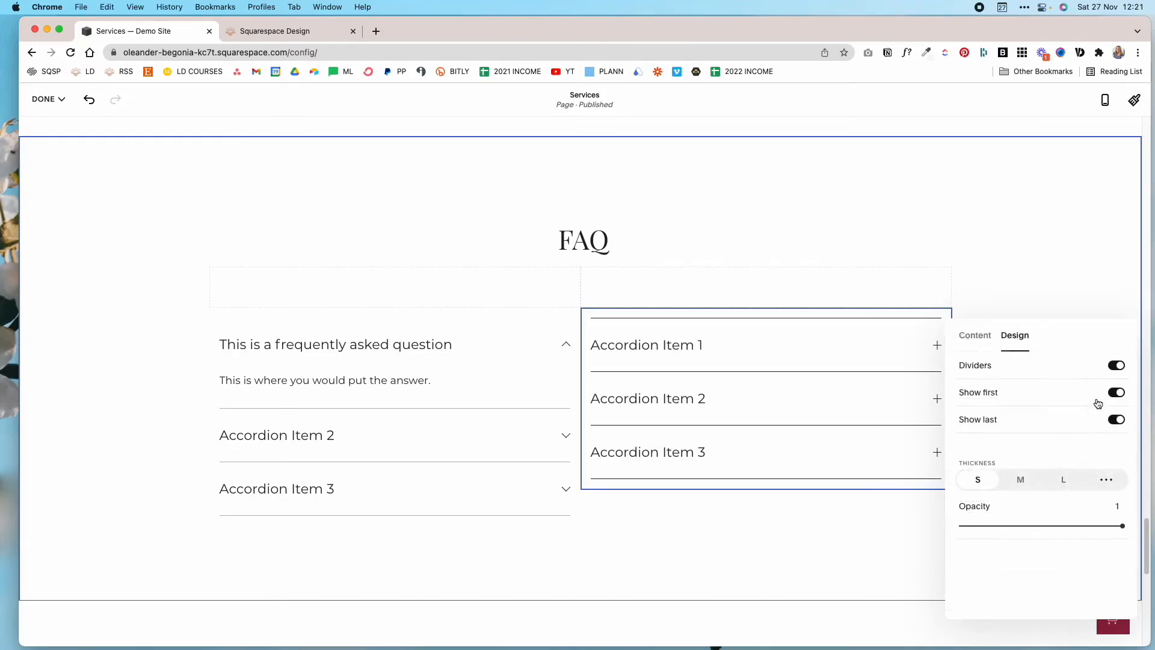
left_click(1116, 392)
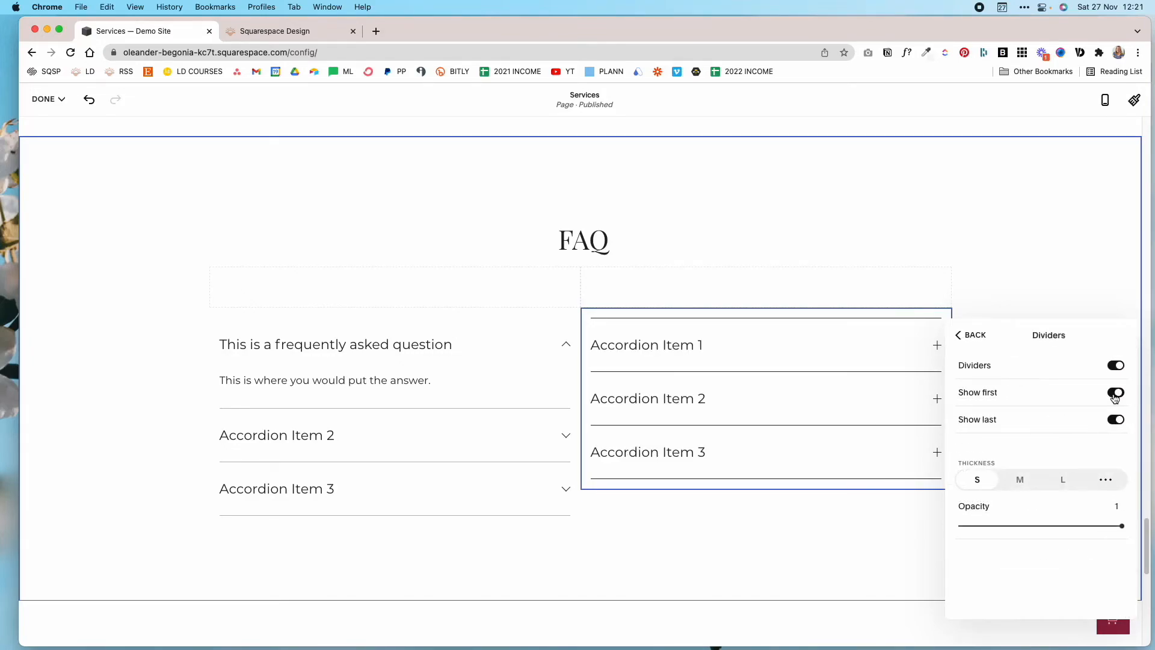
left_click(964, 335)
left_click(1109, 527)
left_click_drag(1122, 526, 1036, 527)
left_click(964, 335)
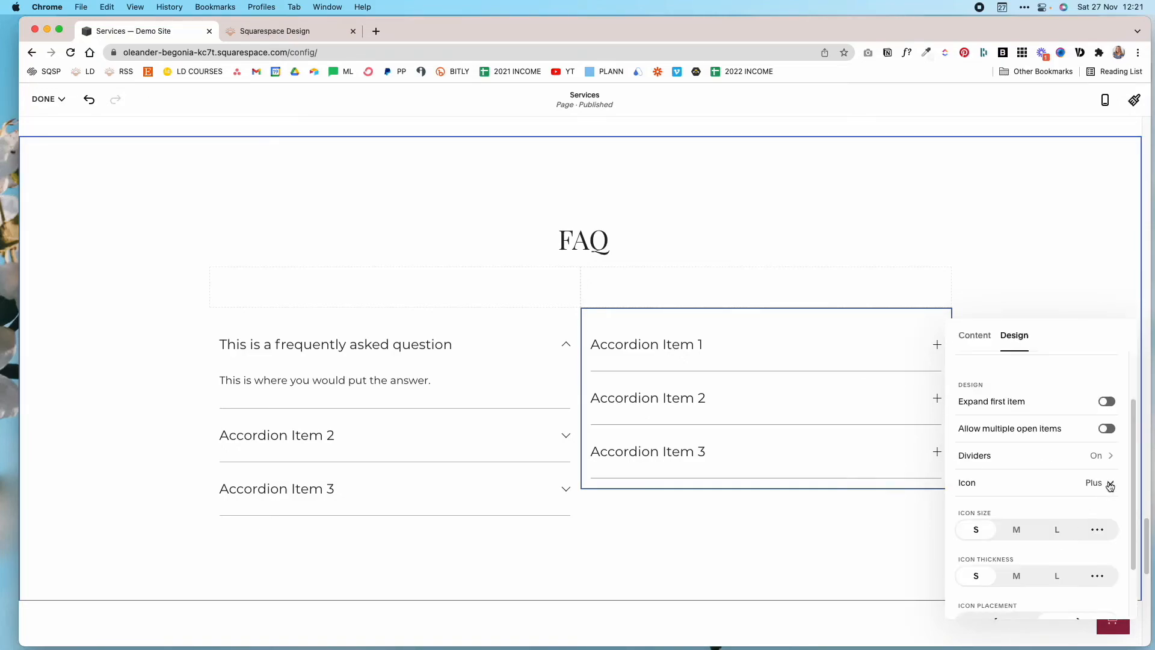
Set the second accordion's icon to Arrow and close its settings.
left_click(1111, 484)
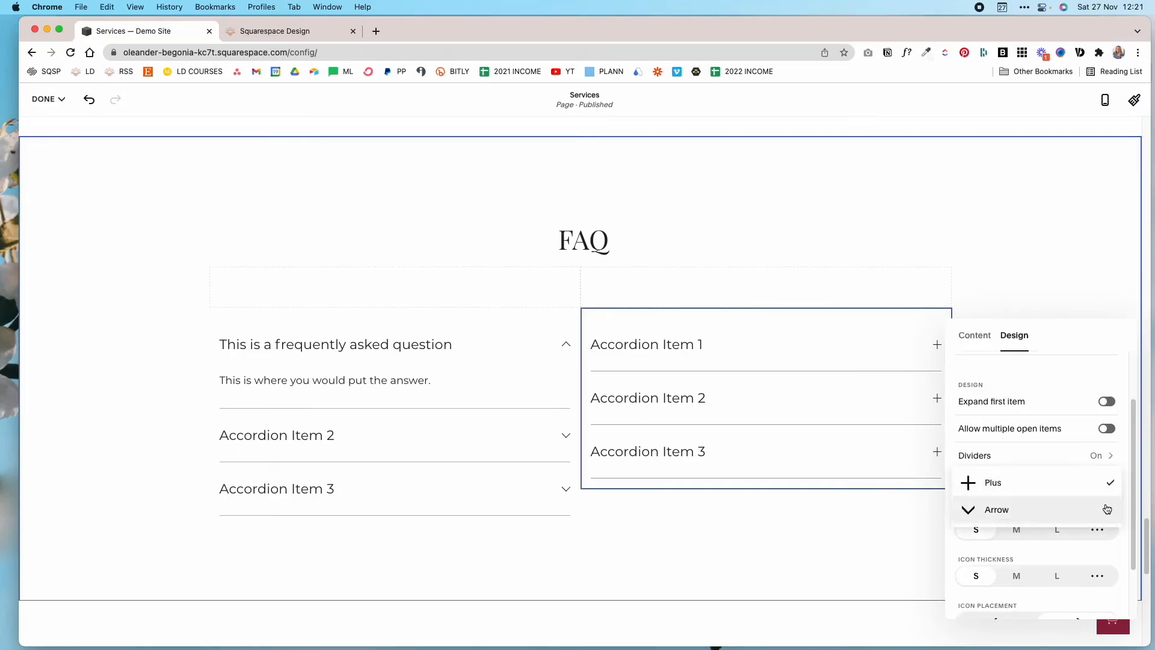
left_click(1107, 509)
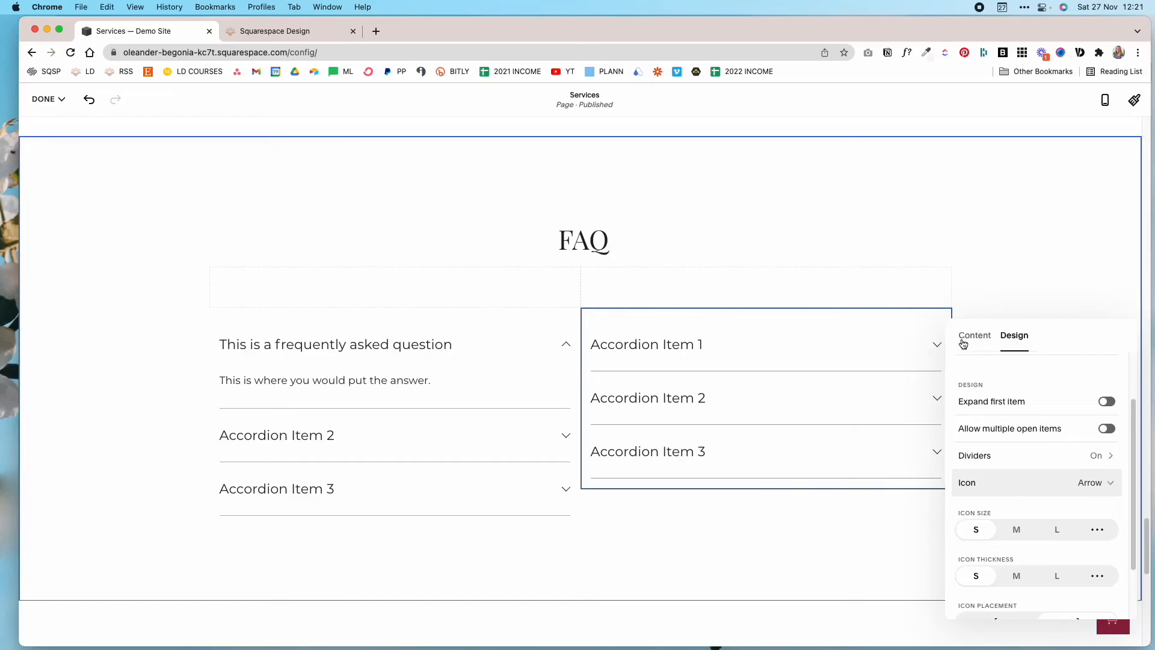
left_click(724, 473)
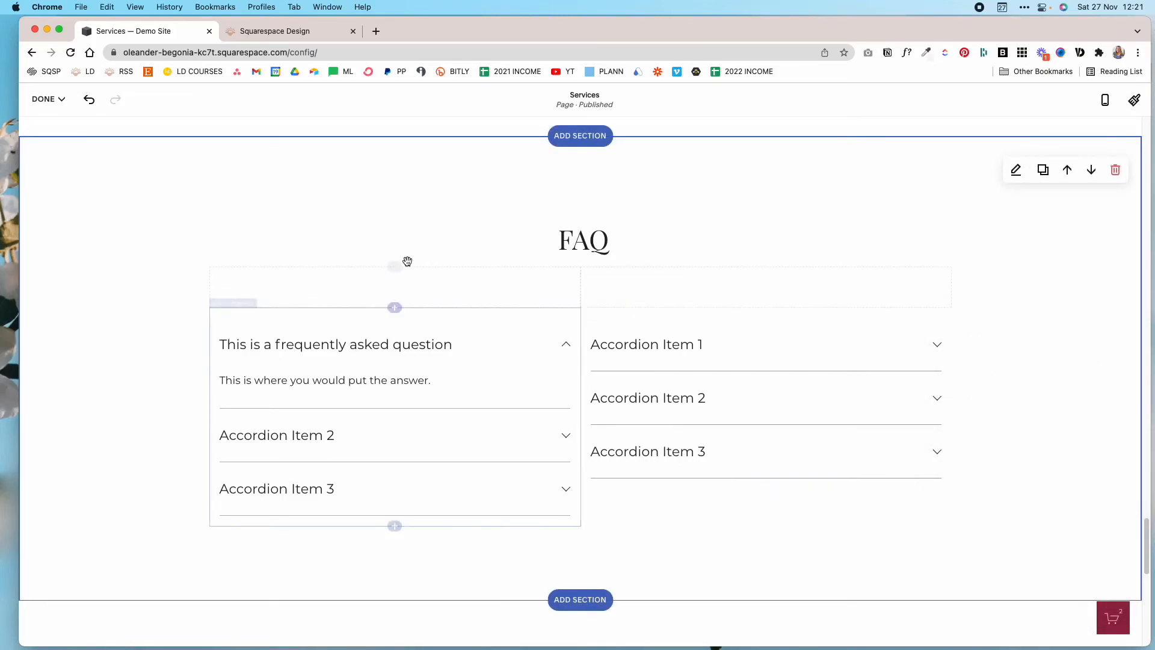